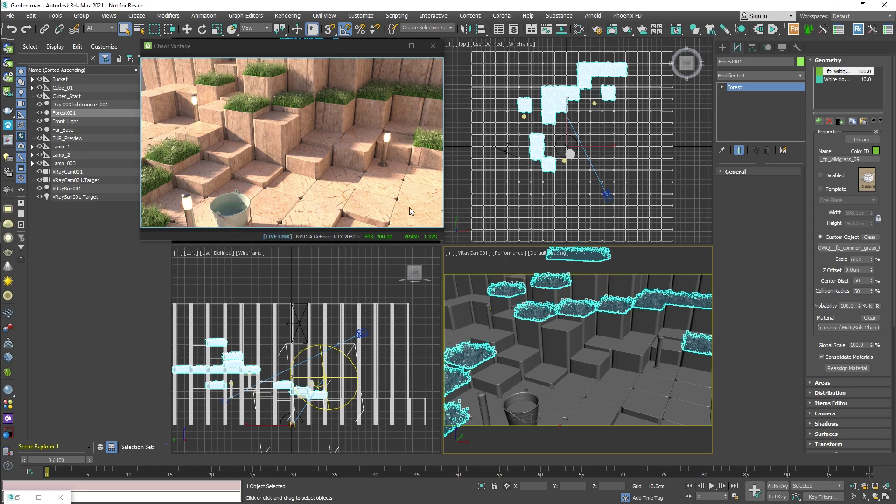
Open the material editor and bring the Wooden_Pillars material's node tree into view
{"action": "left_click_drag", "start_coordinate": [409, 207], "coordinate": [412, 216]}
{"action": "left_click", "coordinate": [764, 323]}
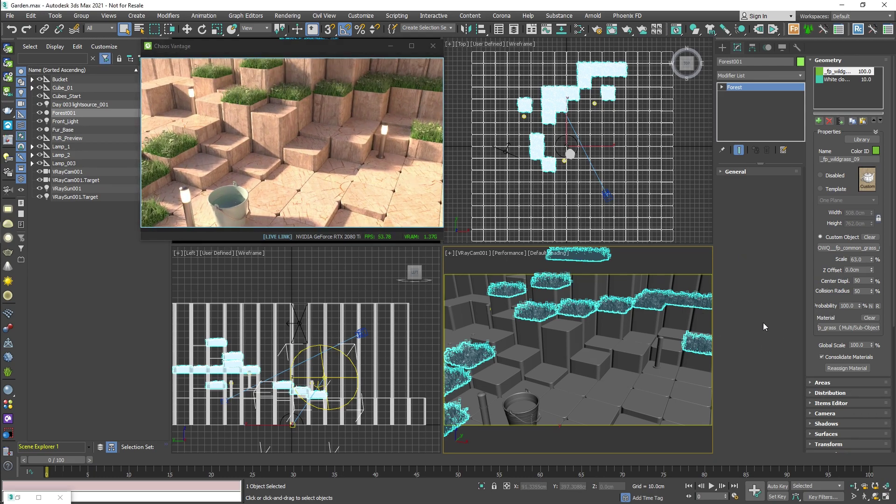
{"action": "key", "text": "m"}
{"action": "middle_click_drag", "start_coordinate": [262, 364], "coordinate": [187, 353]}
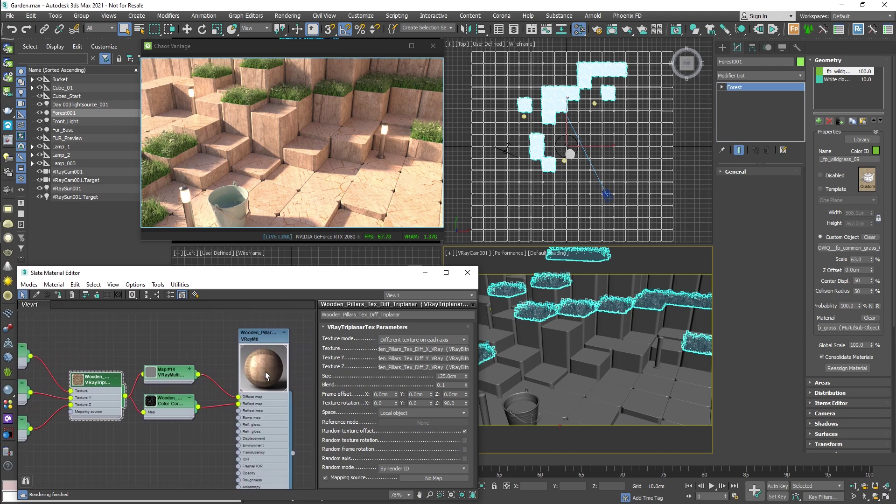
Try the random texture offset, texture rotation, frame rotation and axis options on the pillars' triplanar map, restoring each one
{"action": "left_click", "coordinate": [465, 432]}
{"action": "left_click", "coordinate": [465, 441]}
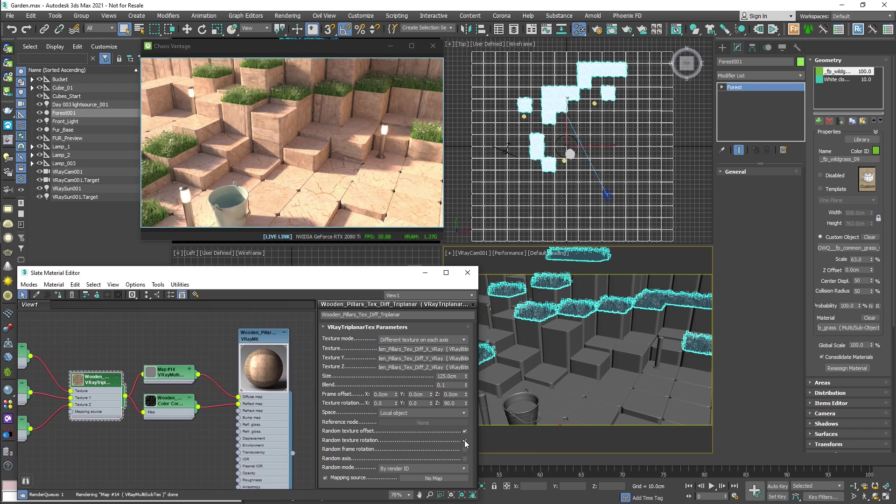
{"action": "left_click", "coordinate": [465, 441]}
{"action": "left_click", "coordinate": [464, 450]}
{"action": "left_click", "coordinate": [465, 450]}
{"action": "left_click", "coordinate": [465, 459]}
{"action": "left_click", "coordinate": [465, 459]}
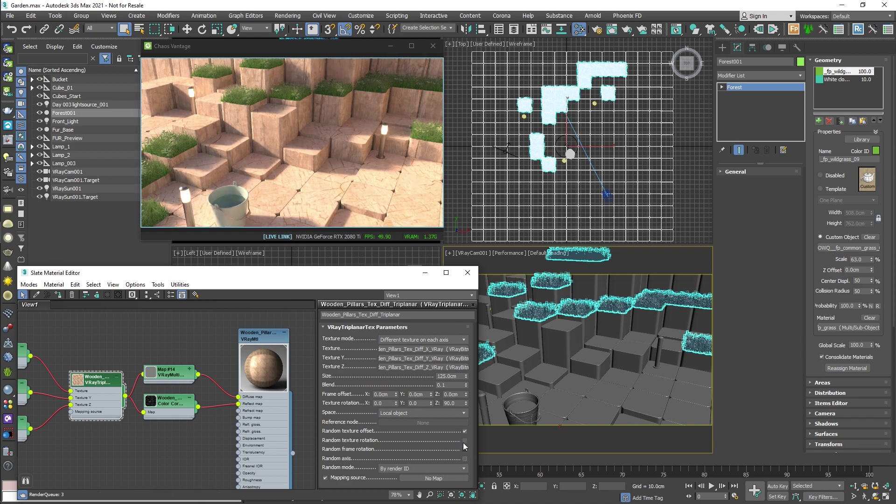
Try the By element random mode on the triplanar map, and switch back to By render ID
{"action": "left_click", "coordinate": [424, 465]}
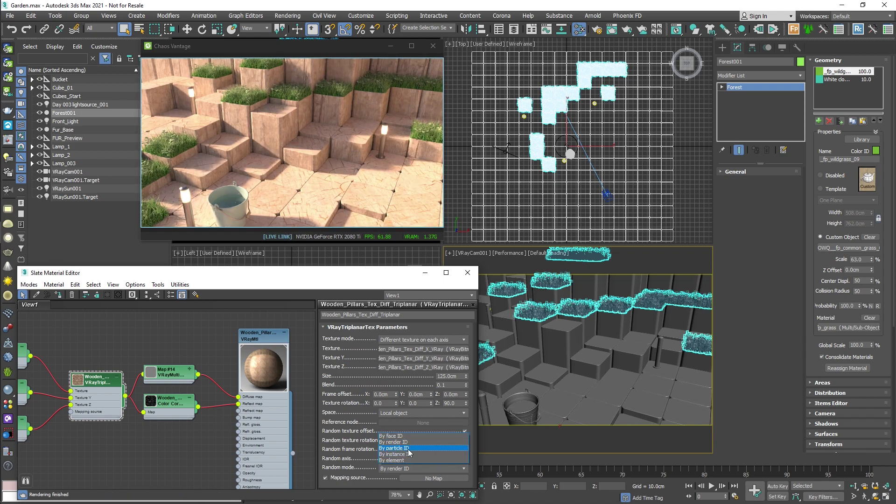
{"action": "left_click", "coordinate": [406, 461]}
{"action": "left_click", "coordinate": [406, 468]}
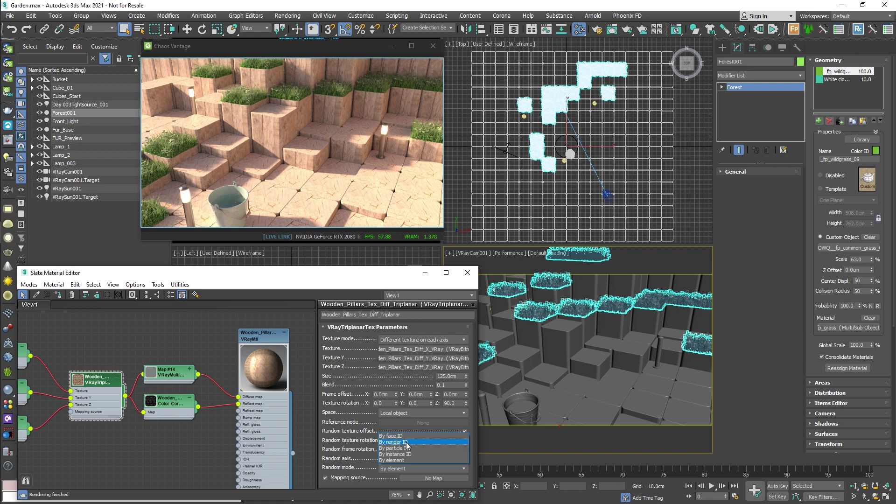
{"action": "left_click", "coordinate": [406, 443]}
Open the VRayUVWRandomizer map feeding the pillar bitmaps and enable randomization by render ID
{"action": "middle_click_drag", "start_coordinate": [177, 341], "coordinate": [416, 348]}
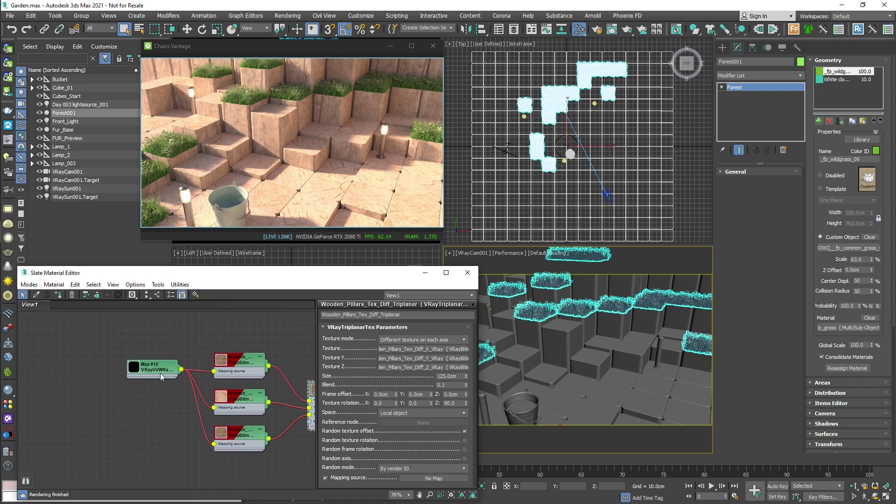
{"action": "double_click", "coordinate": [161, 373]}
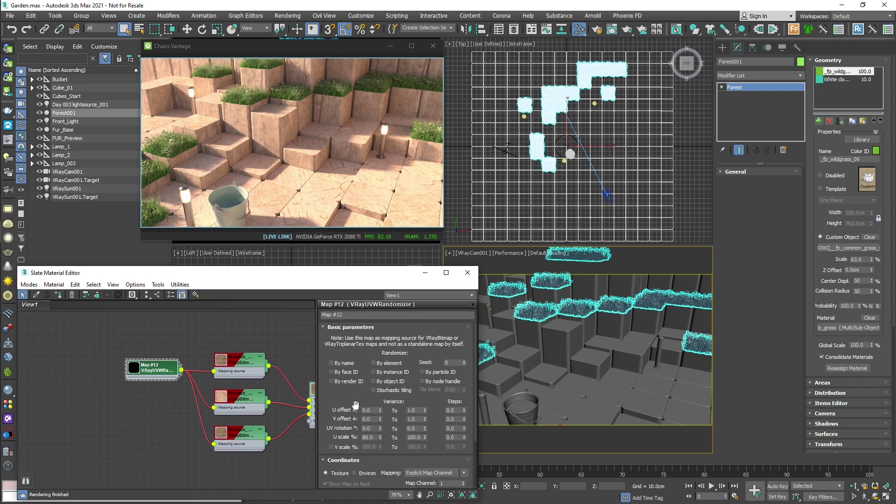
{"action": "left_click", "coordinate": [343, 381]}
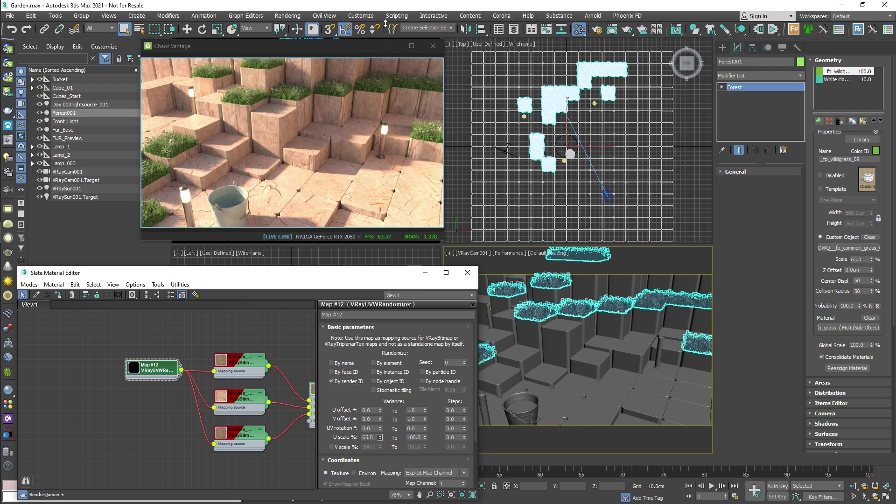
Adjust the lower U scale variance of the UVW randomizer to 75.7% while checking the paving texture in the live preview
{"action": "left_click_drag", "start_coordinate": [386, 24], "coordinate": [399, 249]}
{"action": "left_click_drag", "start_coordinate": [377, 184], "coordinate": [395, 230]}
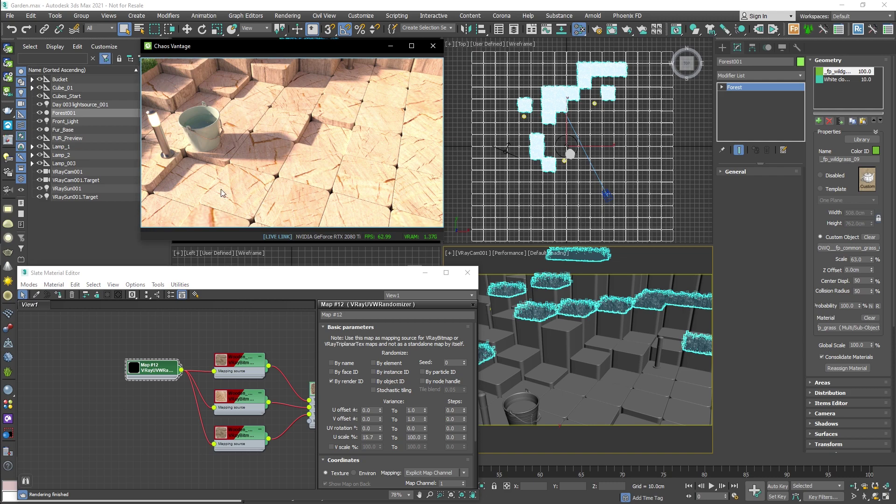
{"action": "left_click_drag", "start_coordinate": [379, 439], "coordinate": [391, 330]}
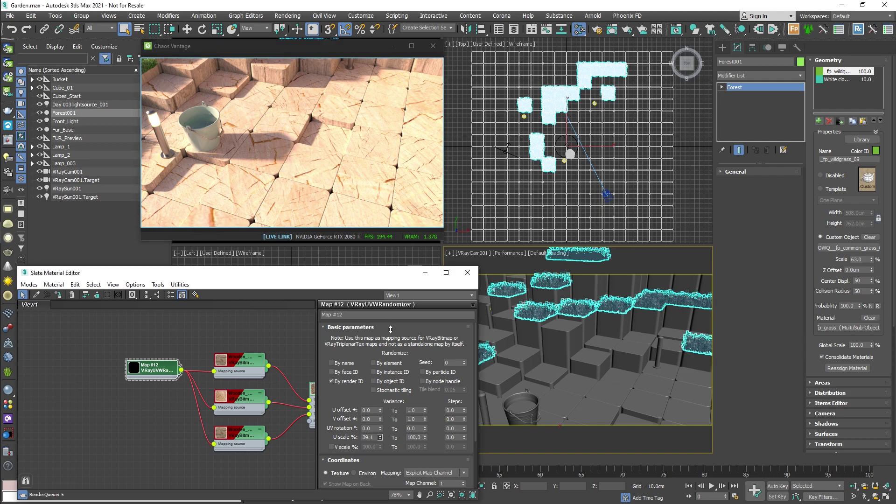
{"action": "left_click_drag", "start_coordinate": [387, 165], "coordinate": [387, 162]}
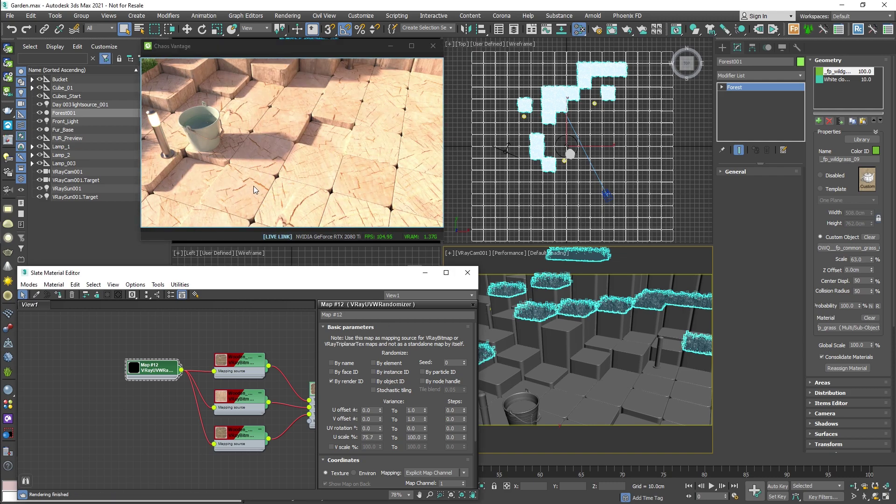
Try a maximum UV rotation variance of 115.2 degrees on the randomizer, and reset it to 0
{"action": "left_click_drag", "start_coordinate": [426, 427], "coordinate": [426, 415]}
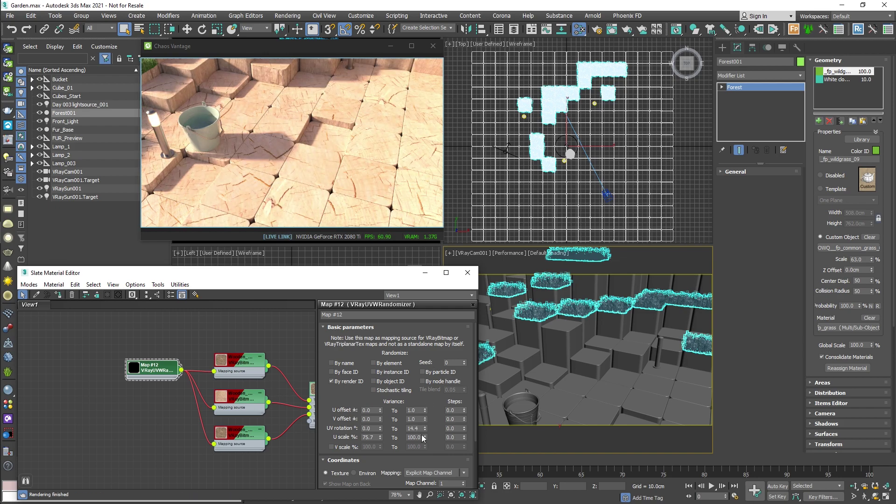
{"action": "left_click_drag", "start_coordinate": [452, 475], "coordinate": [397, 131]}
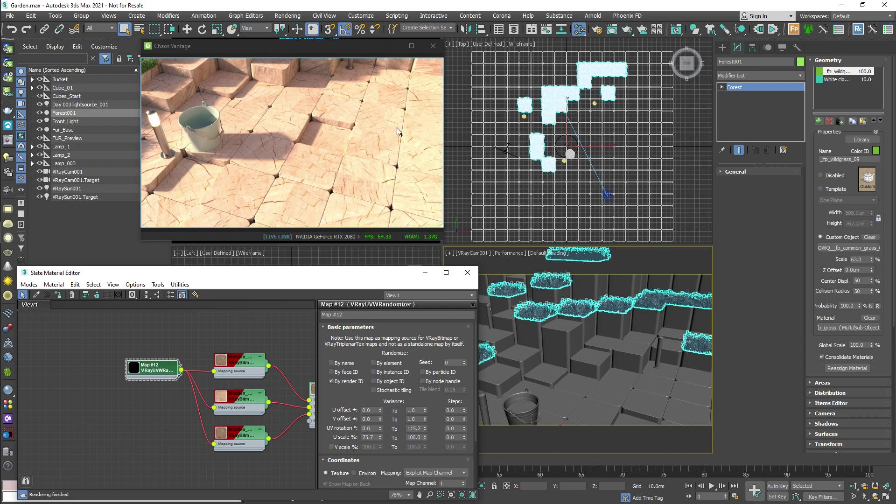
{"action": "left_click_drag", "start_coordinate": [340, 213], "coordinate": [330, 138]}
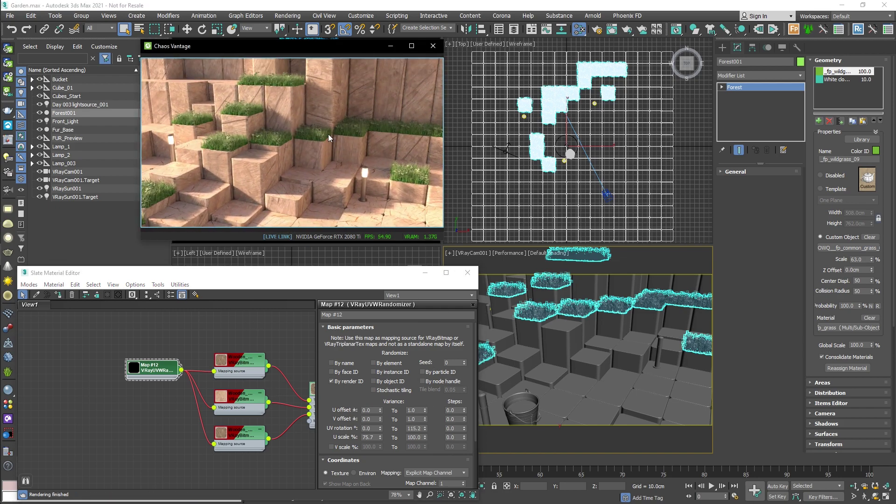
{"action": "right_click", "coordinate": [425, 429]}
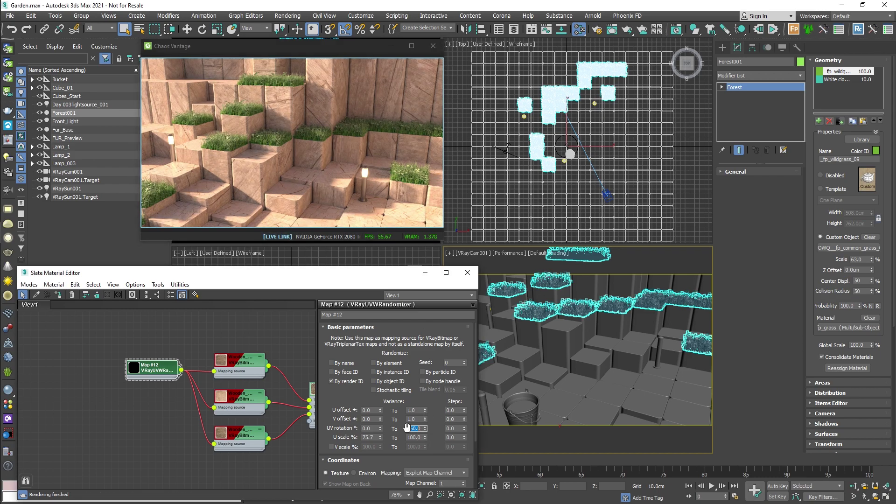
{"action": "type", "text": "0"}
{"action": "key", "text": "Return"}
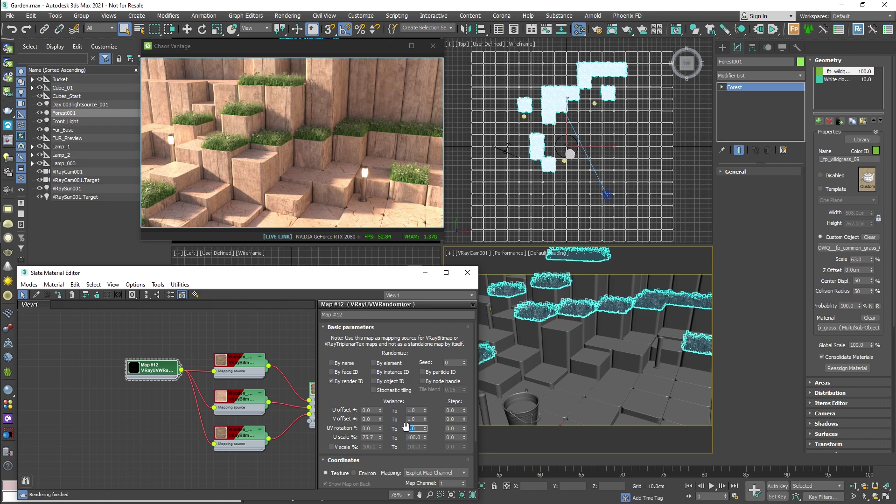
Select the White clover item of the Forest object and open the Forest Color map that feeds the clover's leaffront material
{"action": "left_click_drag", "start_coordinate": [322, 137], "coordinate": [291, 208]}
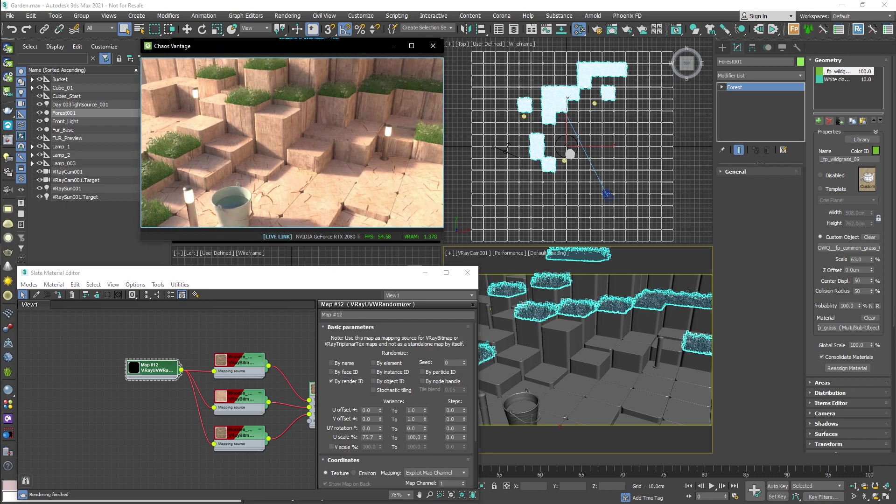
{"action": "left_click_drag", "start_coordinate": [290, 110], "coordinate": [259, 121]}
{"action": "key", "text": "w"}
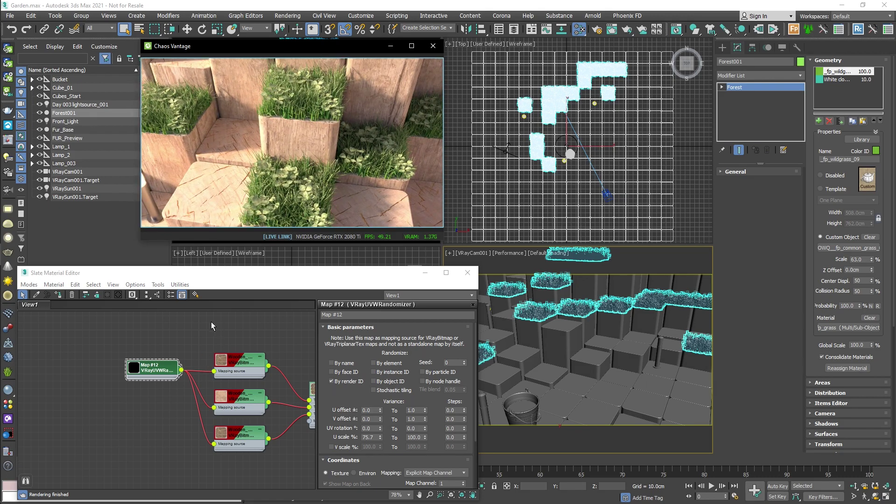
{"action": "mouse_move", "coordinate": [212, 325]}
{"action": "middle_mouse_down"}
{"action": "mouse_move", "coordinate": [200, 465]}
{"action": "mouse_move", "coordinate": [216, 339]}
{"action": "middle_mouse_up"}
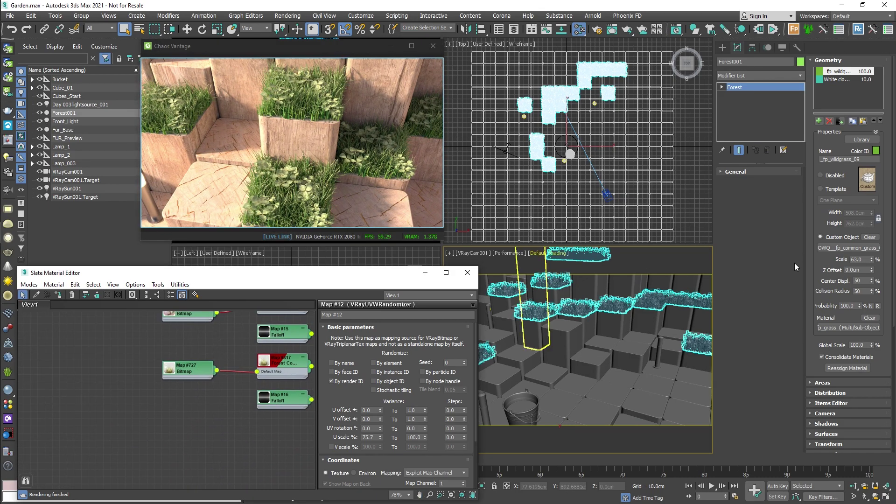
{"action": "left_click", "coordinate": [838, 80]}
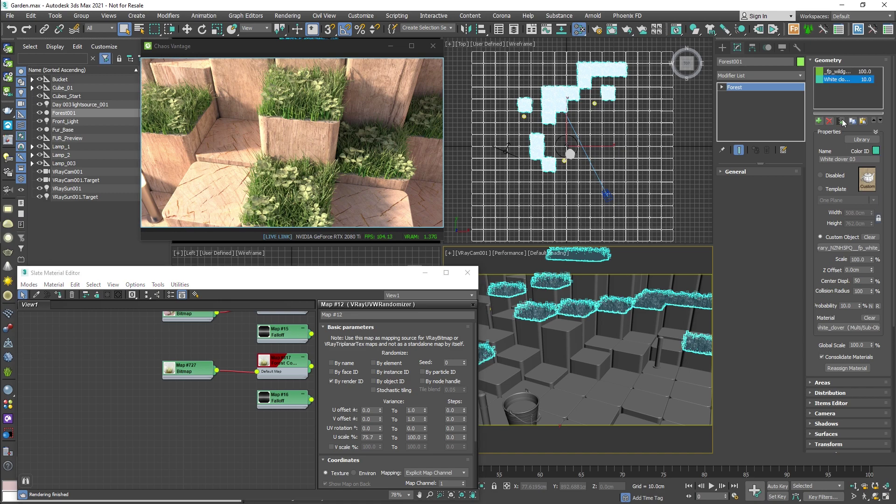
{"action": "middle_click_drag", "start_coordinate": [291, 351], "coordinate": [206, 462]}
{"action": "middle_click_drag", "start_coordinate": [219, 336], "coordinate": [237, 448]}
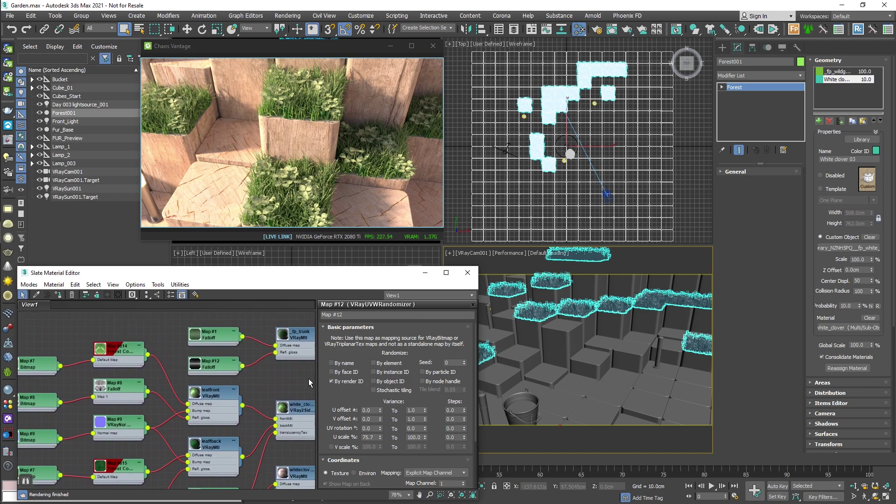
{"action": "double_click", "coordinate": [115, 349]}
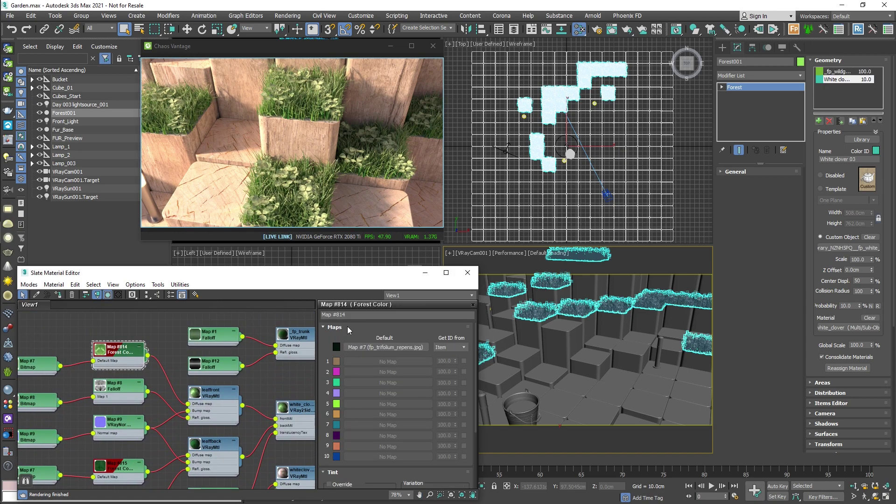
Enable the tint override in the clover's Forest Color map and set its variation to Element
{"action": "left_click", "coordinate": [336, 327]}
{"action": "left_click", "coordinate": [341, 352]}
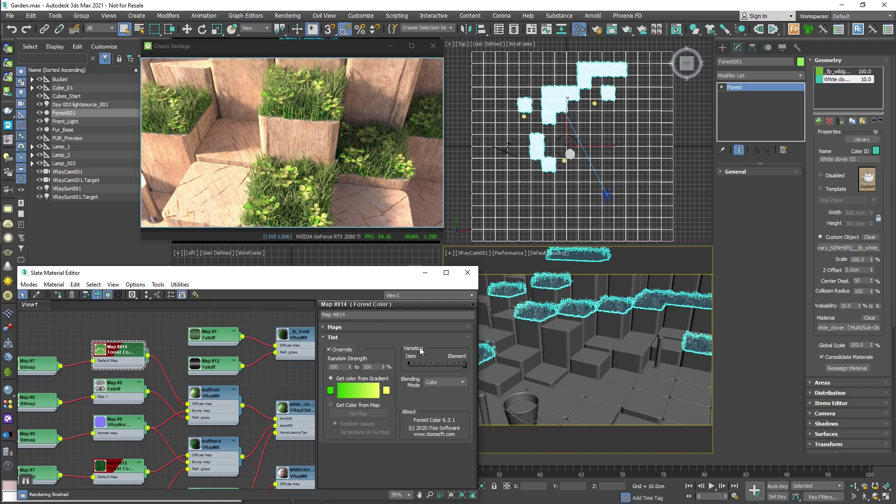
{"action": "left_click", "coordinate": [460, 367]}
Try orange and yellow-green for the tint gradient's first colour, and settle on a pure green
{"action": "left_click", "coordinate": [330, 391]}
{"action": "left_click", "coordinate": [523, 71]}
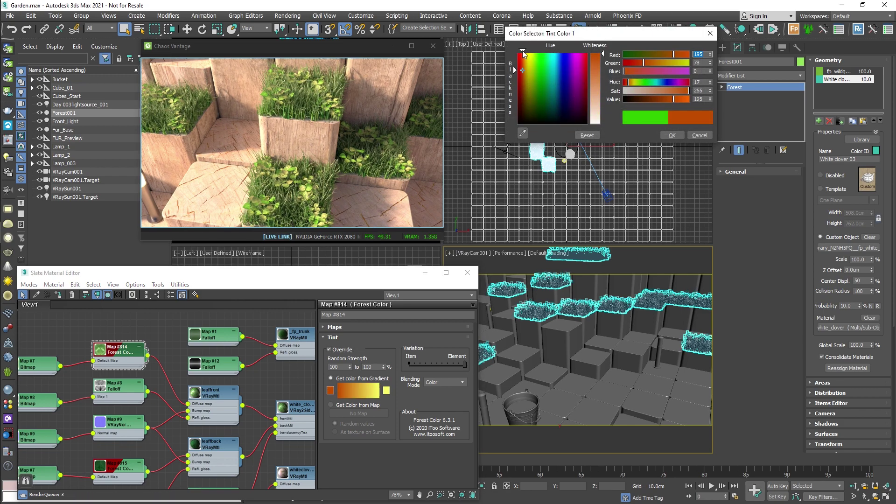
{"action": "left_click", "coordinate": [537, 70]}
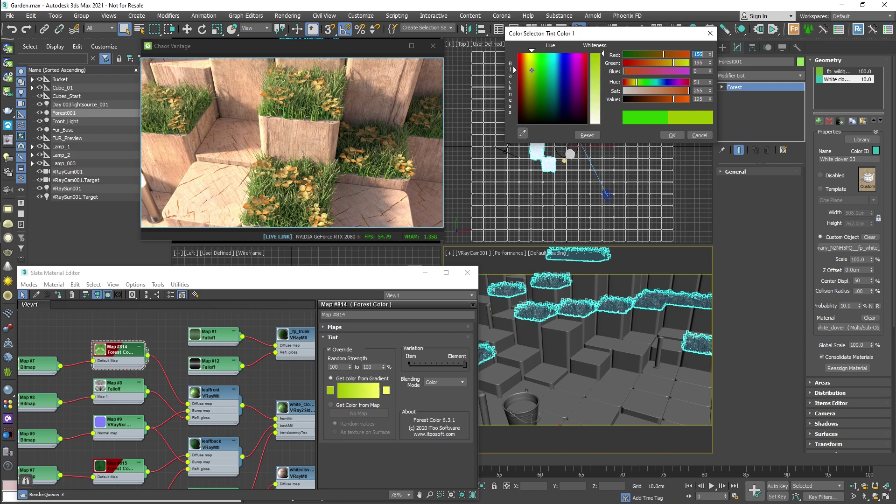
{"action": "left_click", "coordinate": [543, 74]}
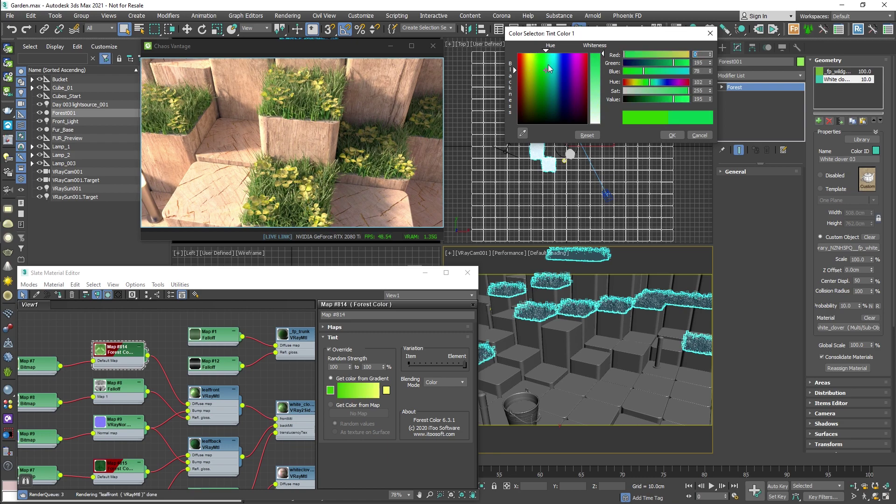
{"action": "left_click", "coordinate": [672, 136]}
Set the tint gradient's second colour to a light yellow-green
{"action": "left_click", "coordinate": [387, 393]}
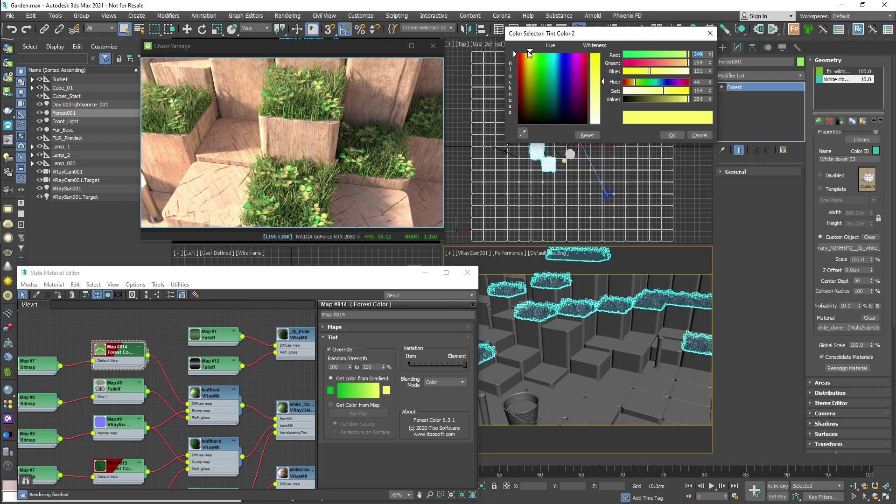
{"action": "left_click", "coordinate": [529, 55]}
{"action": "left_click", "coordinate": [672, 136]}
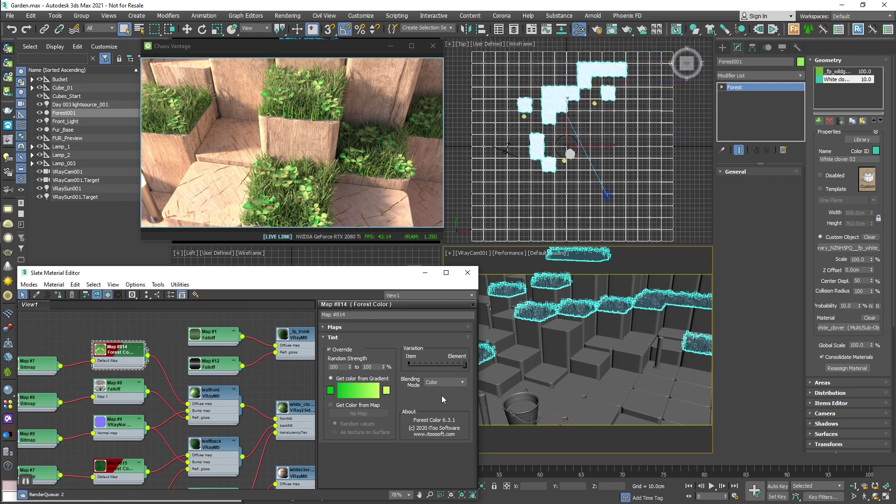
Try the Additive and Average blending modes for the clover tint, and return to Color
{"action": "left_click", "coordinate": [446, 382]}
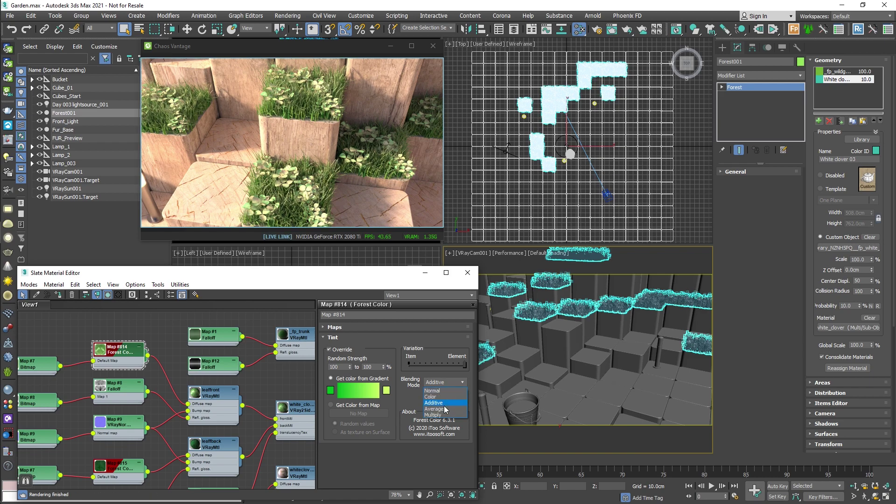
{"action": "left_click", "coordinate": [444, 396]}
{"action": "left_click", "coordinate": [445, 381]}
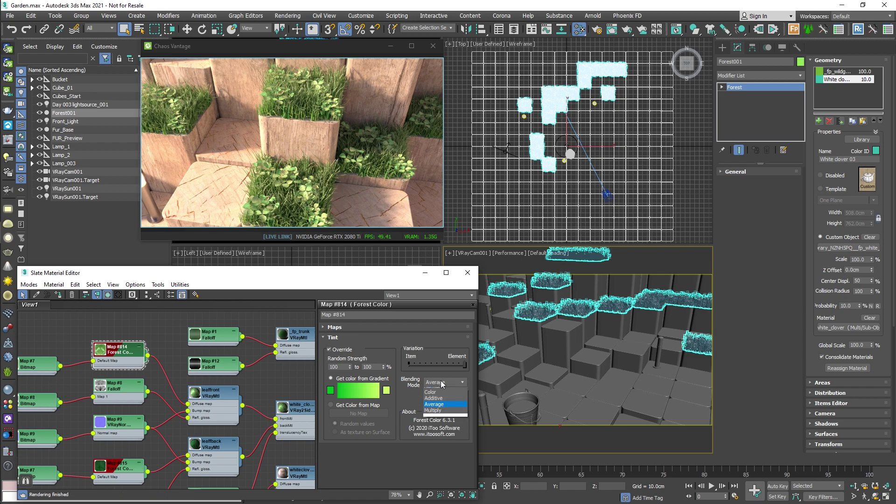
{"action": "left_click", "coordinate": [444, 402]}
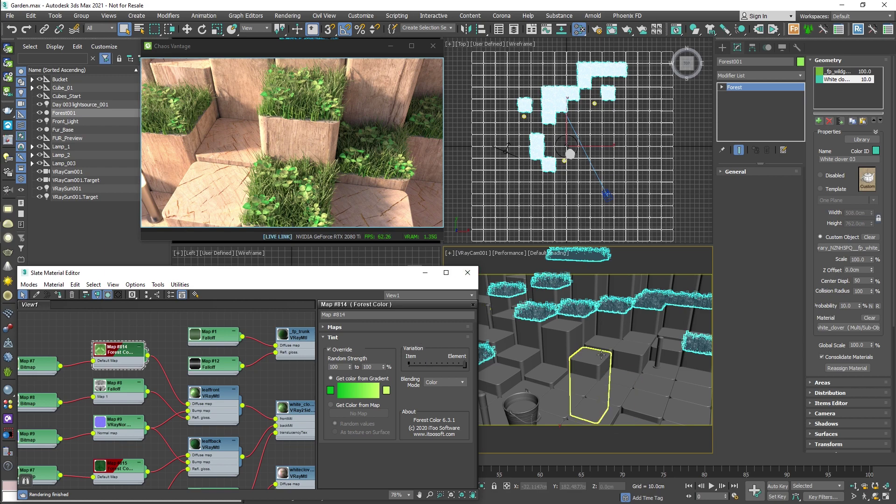
Minimize the material editor and close the V-Ray live link to Chaos Vantage
{"action": "left_click", "coordinate": [425, 273]}
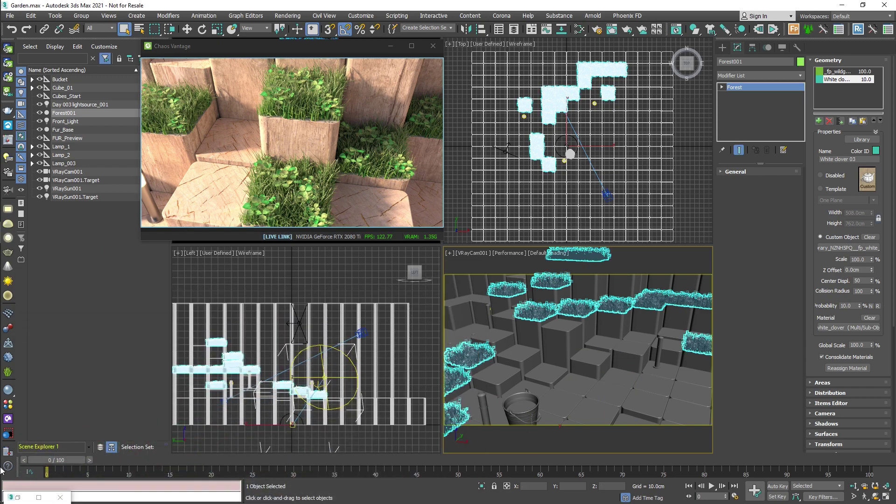
{"action": "left_click_drag", "start_coordinate": [47, 468], "coordinate": [38, 405]}
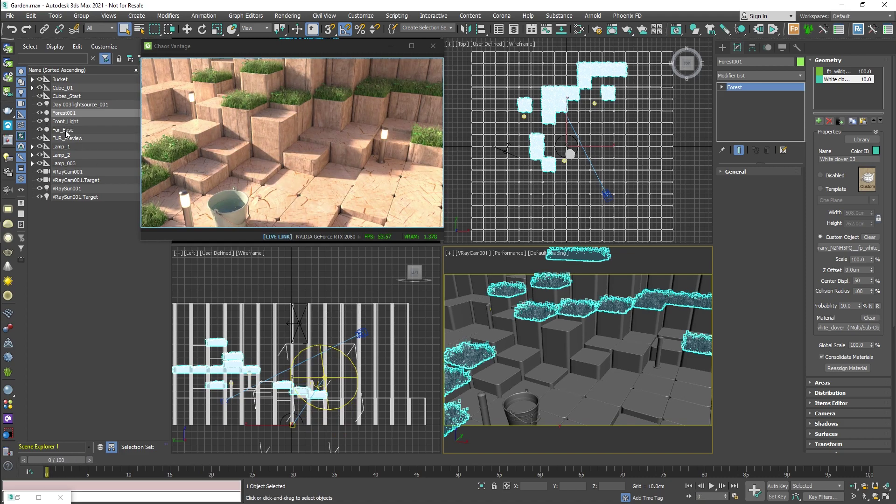
{"action": "left_click", "coordinate": [10, 52]}
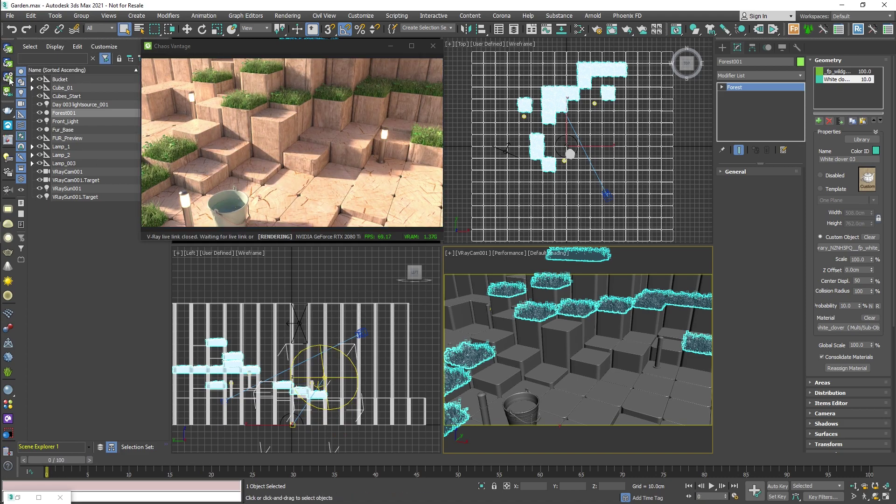
Send the garden scene to Chaos Vantage, switch to its maximized window and show the camera options
{"action": "left_click", "coordinate": [9, 79]}
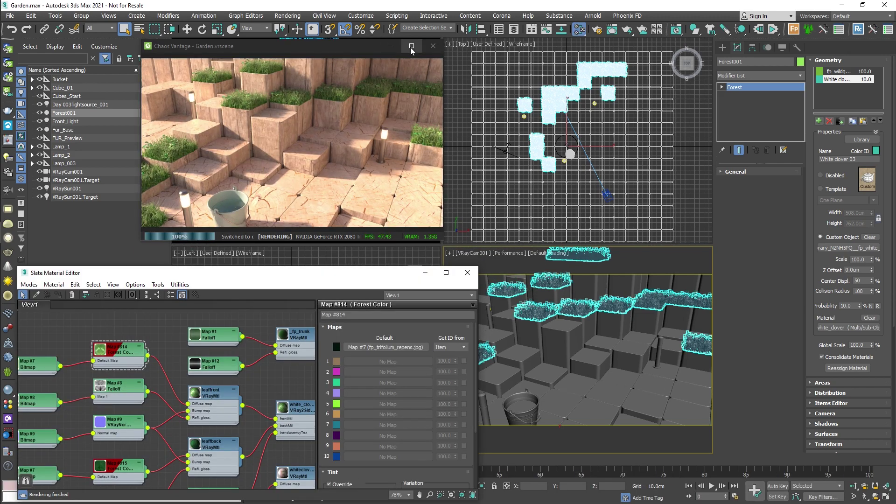
{"action": "left_click", "coordinate": [411, 47]}
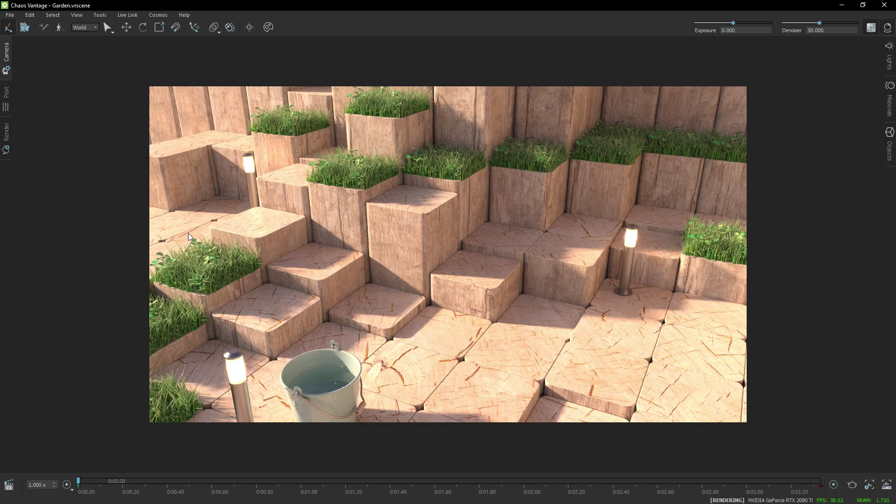
{"action": "left_click", "coordinate": [10, 59]}
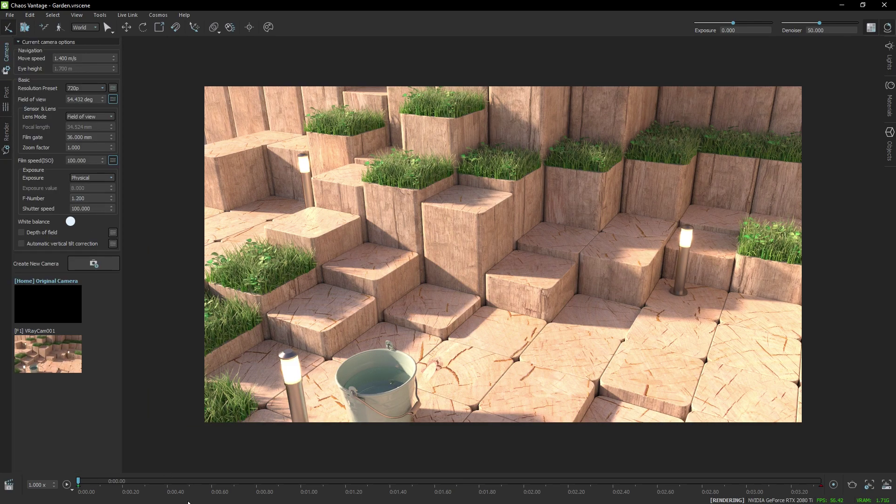
Preview the scene animation by scrubbing to the end and back, play it, and switch to the Original Camera
{"action": "left_click_drag", "start_coordinate": [79, 484], "coordinate": [866, 490]}
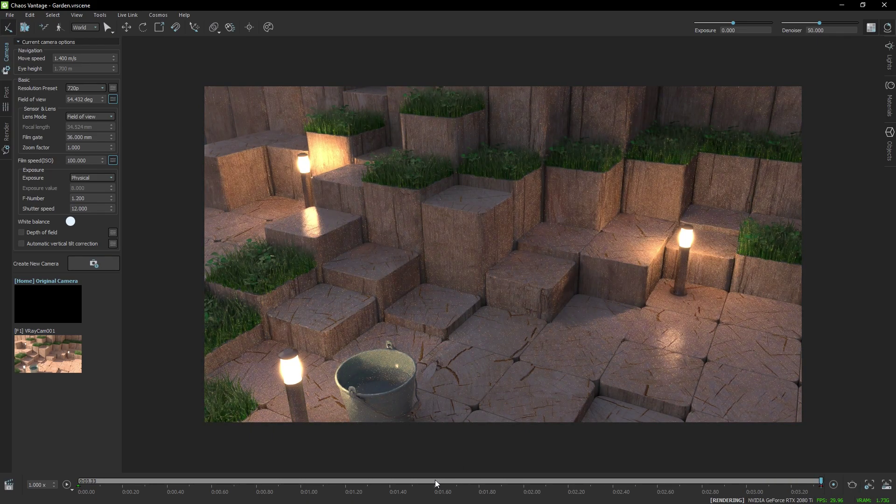
{"action": "left_click_drag", "start_coordinate": [436, 484], "coordinate": [58, 473]}
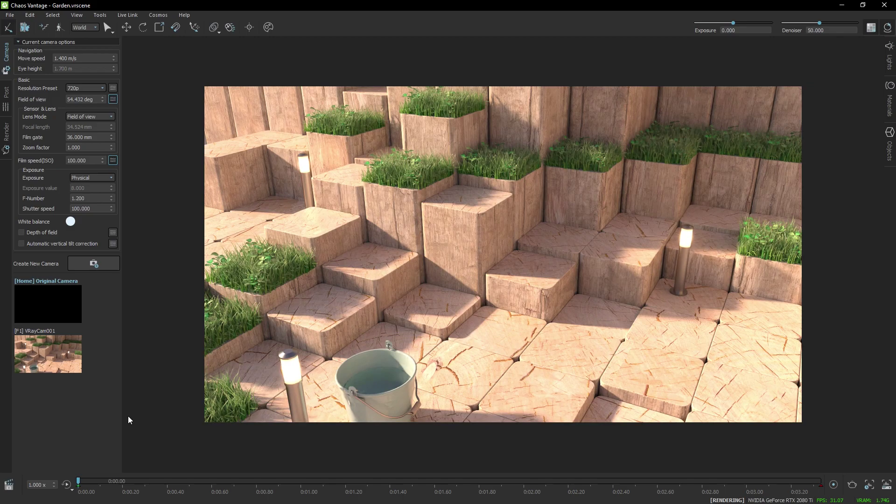
{"action": "left_click", "coordinate": [67, 485]}
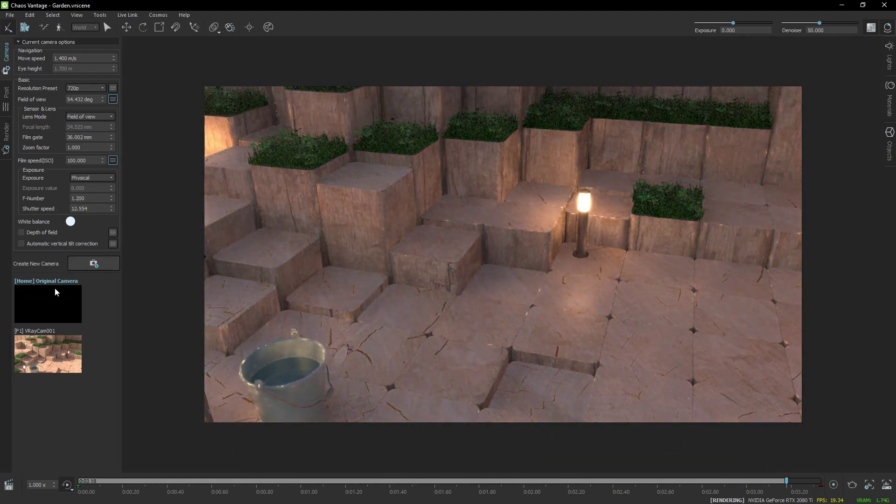
{"action": "left_click", "coordinate": [55, 293]}
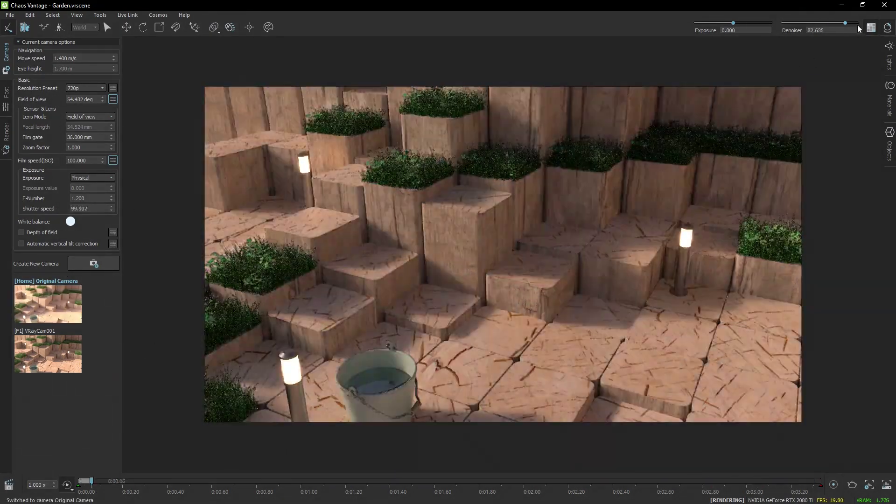
Raise the denoiser to 100 and apply the built-in 01_Filmic_Warm.cube LUT to the render
{"action": "left_click_drag", "start_coordinate": [820, 22], "coordinate": [885, 32]}
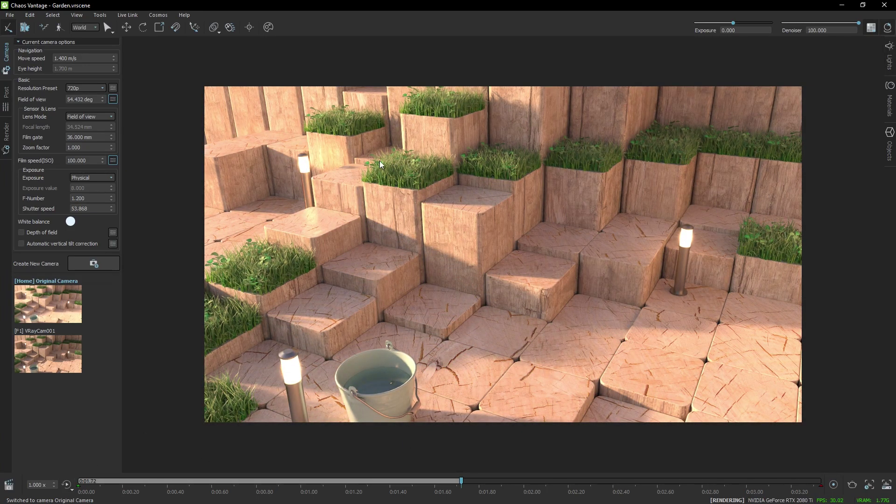
{"action": "left_click", "coordinate": [7, 133]}
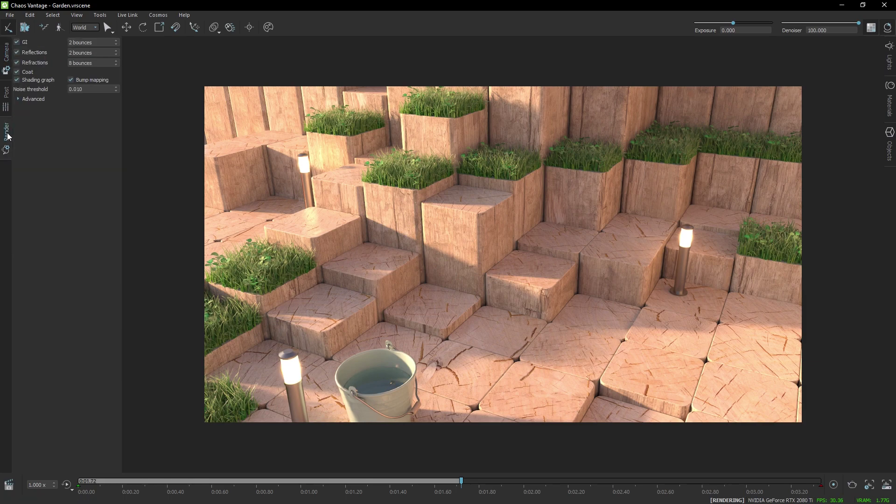
{"action": "left_click", "coordinate": [6, 92]}
{"action": "left_click", "coordinate": [33, 64]}
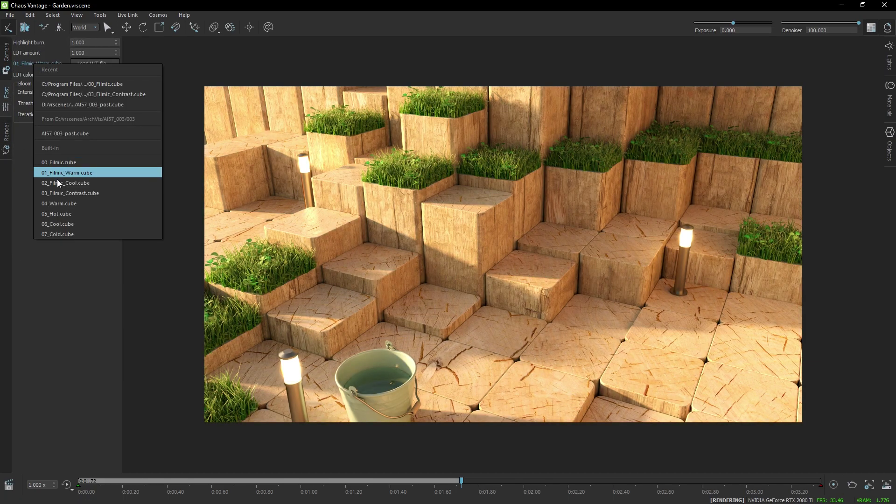
{"action": "left_click", "coordinate": [66, 169]}
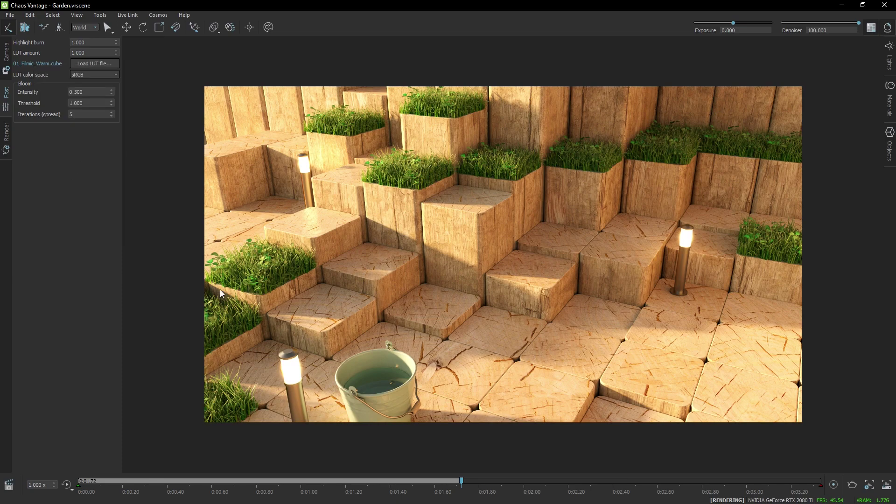
Try moving the bucket's body across the paving on its own, and undo the move
{"action": "left_click_drag", "start_coordinate": [430, 287], "coordinate": [487, 260]}
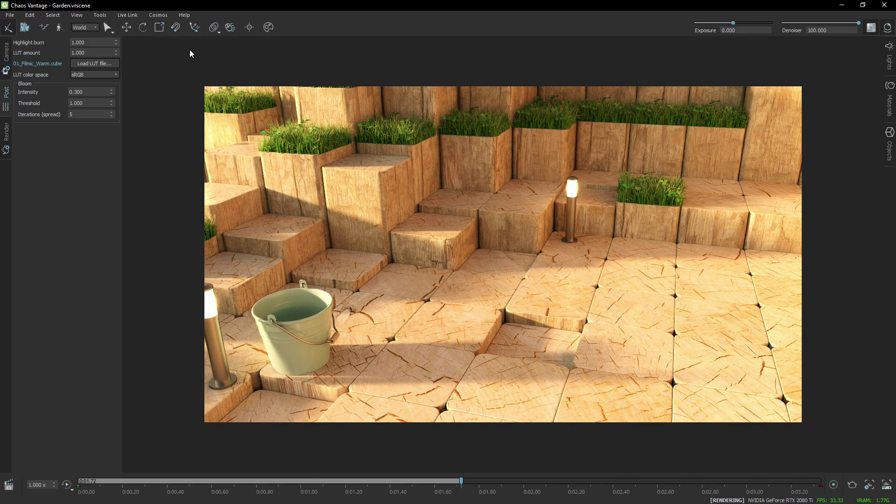
{"action": "left_click", "coordinate": [126, 27]}
{"action": "left_click", "coordinate": [308, 362]}
{"action": "left_click_drag", "start_coordinate": [321, 332], "coordinate": [386, 370]}
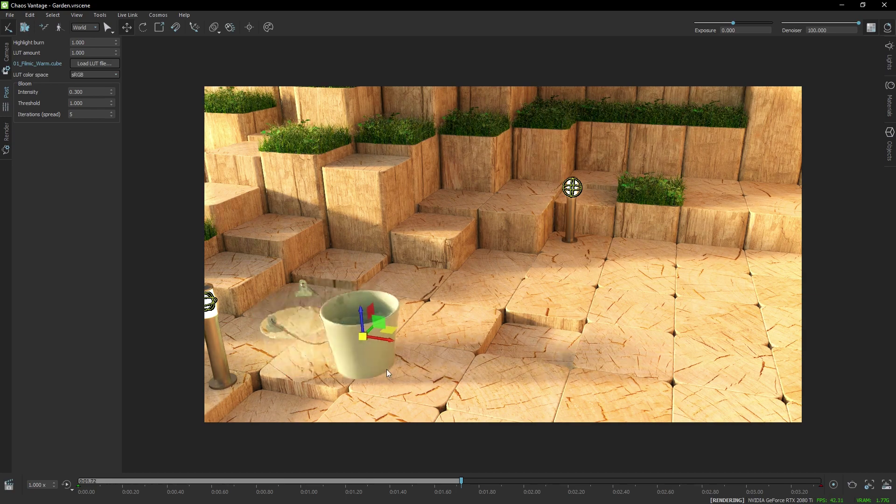
{"action": "key", "text": "ctrl+z"}
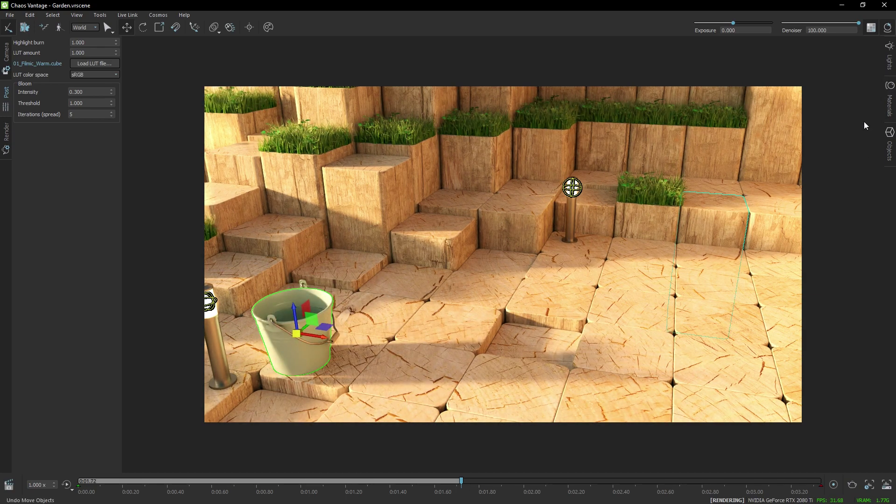
Select the whole Bucket group and move it forward onto the lower paving in front of the lamp
{"action": "left_click", "coordinate": [890, 140]}
{"action": "left_click", "coordinate": [793, 105]}
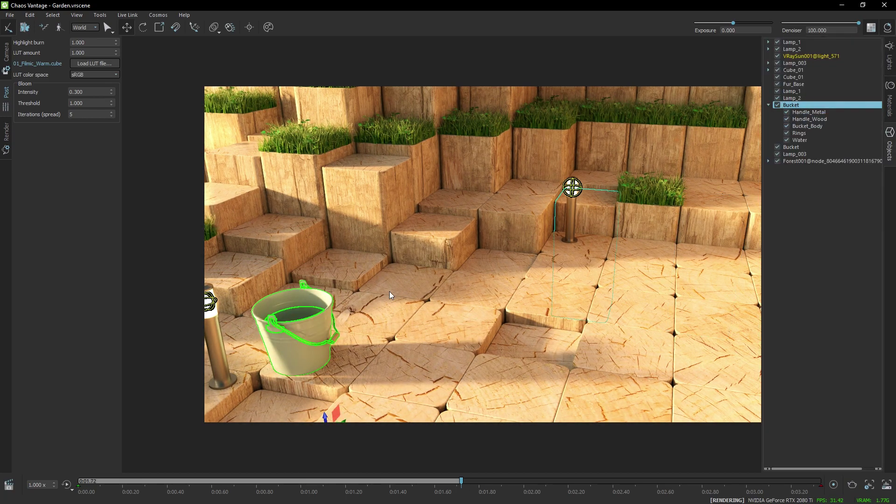
{"action": "left_click_drag", "start_coordinate": [391, 296], "coordinate": [388, 343]}
{"action": "key", "text": "s"}
{"action": "left_click_drag", "start_coordinate": [365, 375], "coordinate": [333, 394]}
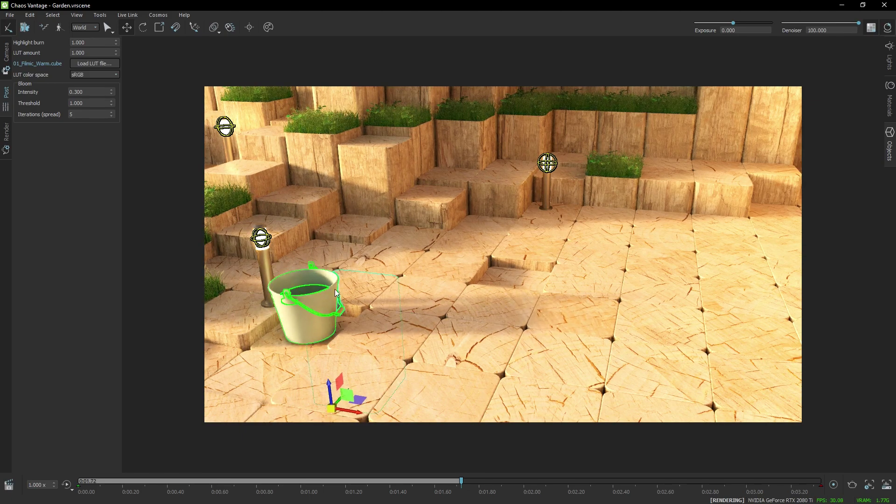
Set the bucket's Z translation to -3
{"action": "right_click", "coordinate": [126, 26]}
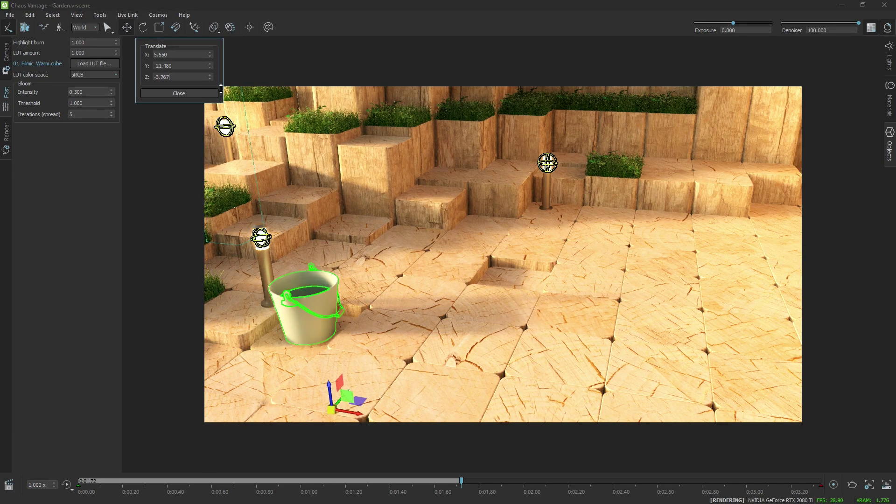
{"action": "left_click_drag", "start_coordinate": [221, 89], "coordinate": [214, 71]}
{"action": "type", "text": "-"}
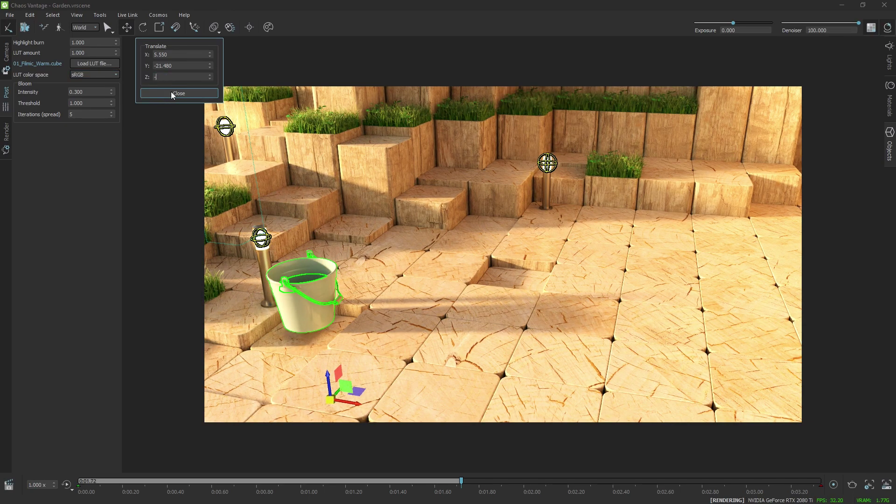
{"action": "type", "text": "3"}
{"action": "key", "text": "Return"}
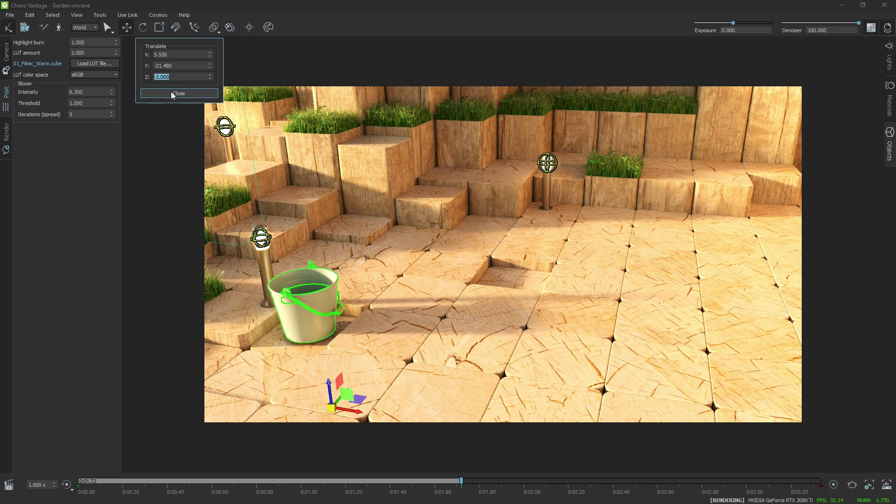
Select a paving block in the open floor area and raise it to a Z translation of 50
{"action": "left_click", "coordinate": [351, 223]}
{"action": "left_click_drag", "start_coordinate": [388, 323], "coordinate": [403, 321]}
{"action": "left_click", "coordinate": [668, 339]}
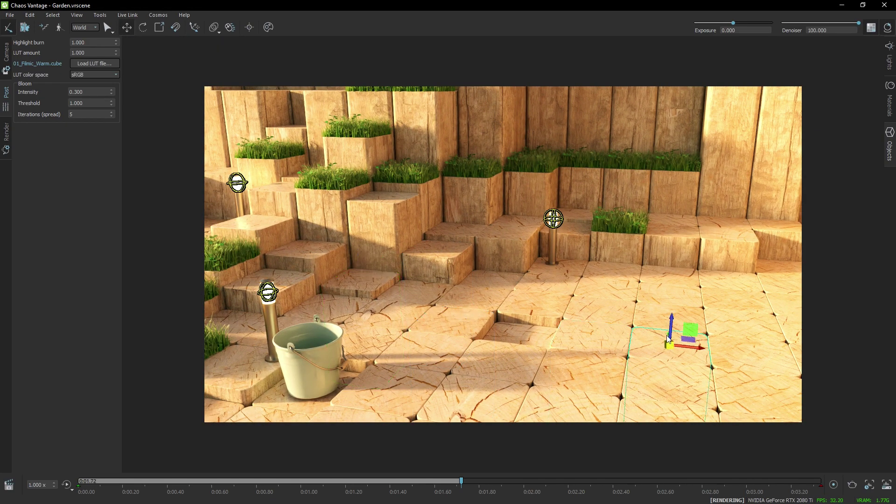
{"action": "left_click_drag", "start_coordinate": [675, 319], "coordinate": [680, 238]}
{"action": "left_click", "coordinate": [127, 27]}
{"action": "left_click_drag", "start_coordinate": [210, 77], "coordinate": [211, 111]}
{"action": "left_click_drag", "start_coordinate": [173, 77], "coordinate": [131, 74]}
{"action": "type", "text": "50"}
{"action": "key", "text": "Return"}
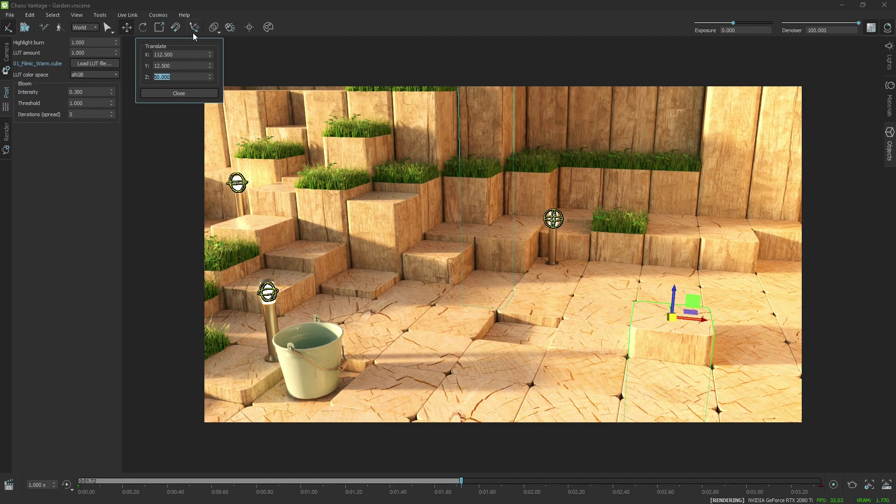
Try rotating the raised block about its axes, and restore the rotation to X 90, Y 0 and Z 0
{"action": "left_click", "coordinate": [142, 26]}
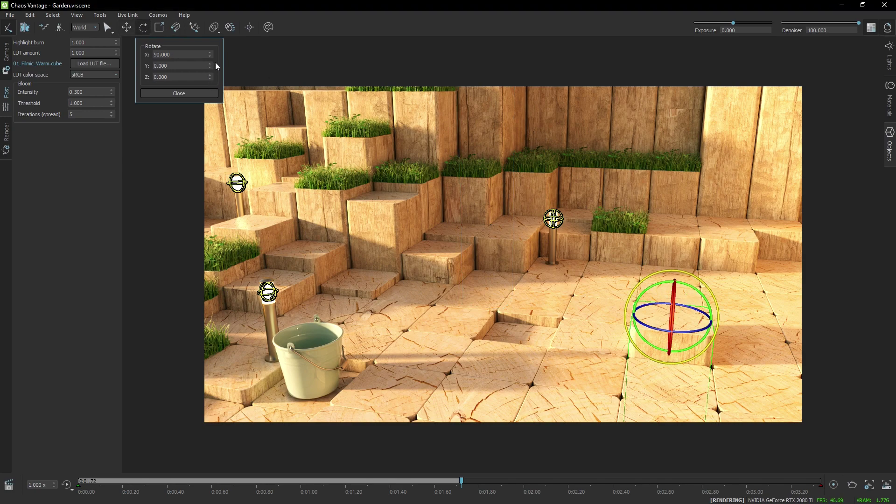
{"action": "left_click_drag", "start_coordinate": [210, 55], "coordinate": [191, 184]}
{"action": "left_click_drag", "start_coordinate": [191, 55], "coordinate": [105, 46]}
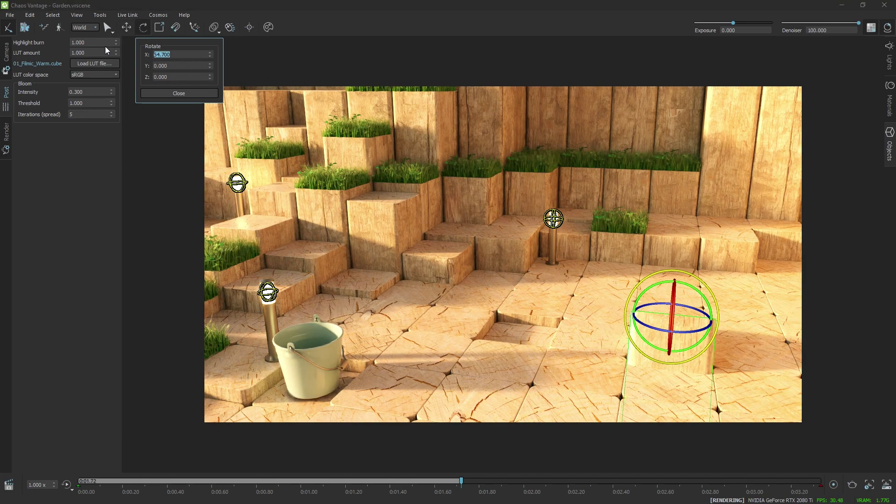
{"action": "type", "text": "90"}
{"action": "key", "text": "Return"}
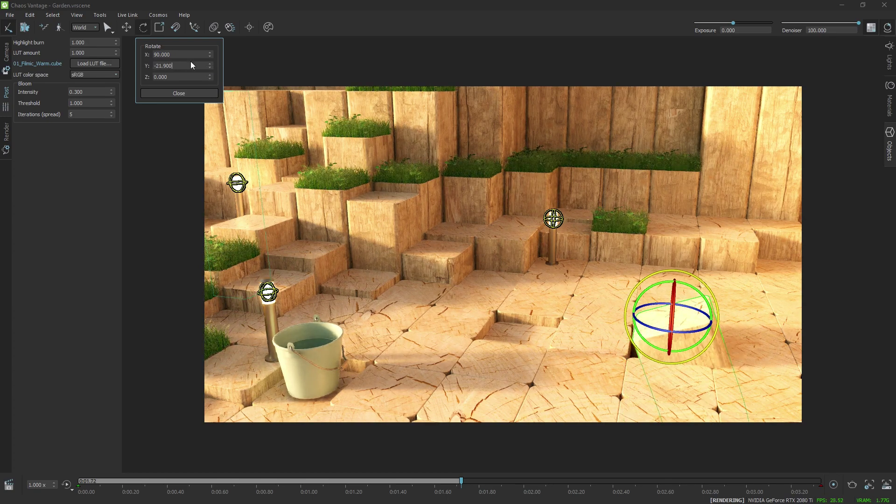
{"action": "key", "text": "Tab"}
{"action": "left_click_drag", "start_coordinate": [210, 77], "coordinate": [214, 19]}
{"action": "right_click", "coordinate": [210, 78]}
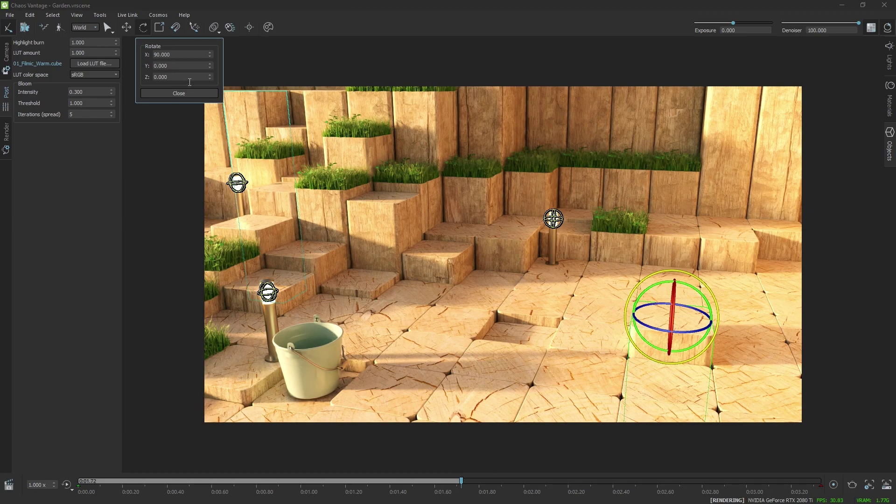
Turn on snapping, show its settings and try rotating the raised block in 15-degree increments
{"action": "left_click", "coordinate": [175, 30]}
{"action": "left_click", "coordinate": [176, 29]}
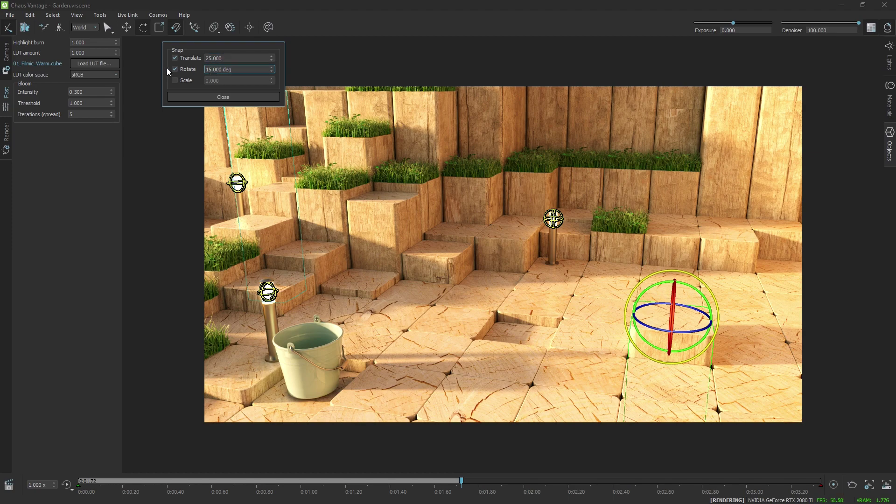
{"action": "left_click_drag", "start_coordinate": [658, 330], "coordinate": [591, 380]}
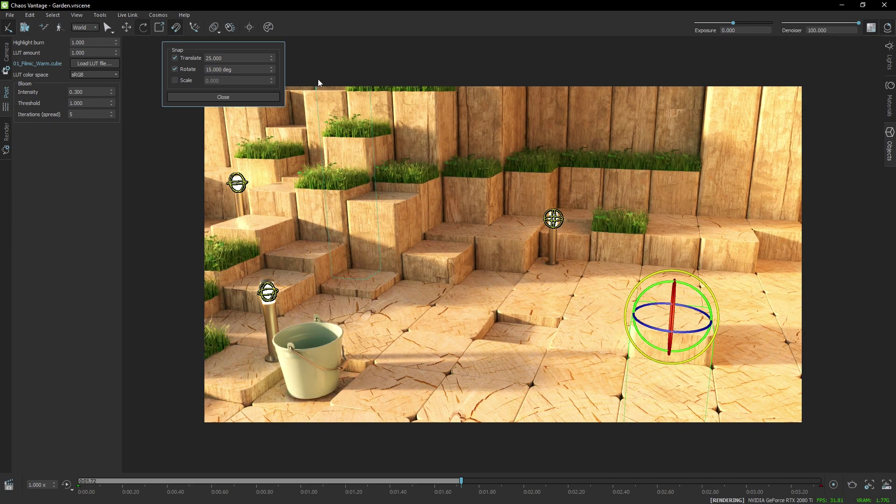
Try rotating the block with a 45-degree rotation snap, undo the rotation and return the snap to 15 degrees
{"action": "double_click", "coordinate": [215, 69]}
{"action": "type", "text": "45"}
{"action": "key", "text": "Return"}
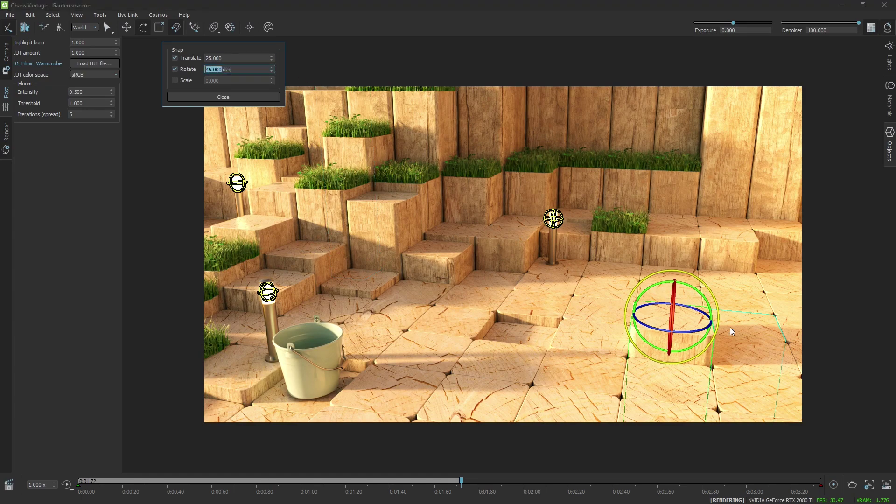
{"action": "left_click_drag", "start_coordinate": [651, 327], "coordinate": [529, 301]}
{"action": "left_click_drag", "start_coordinate": [710, 352], "coordinate": [705, 349]}
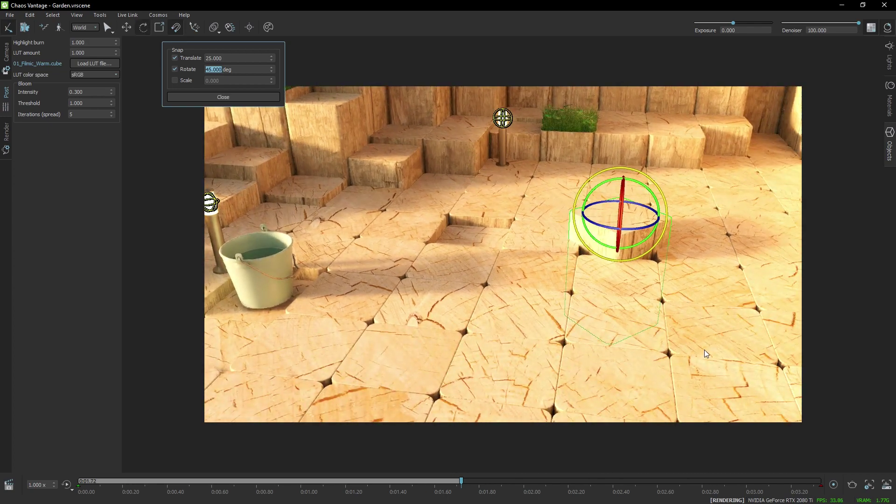
{"action": "key", "text": "ctrl+z"}
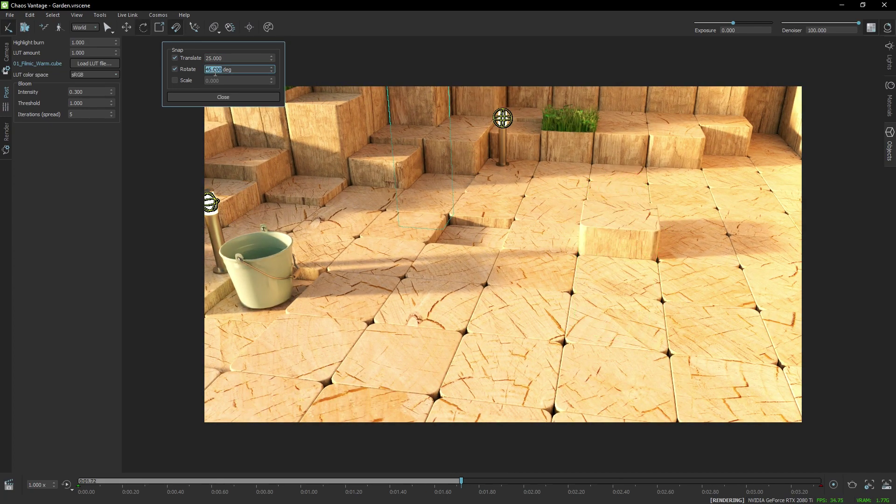
{"action": "left_click", "coordinate": [215, 72]}
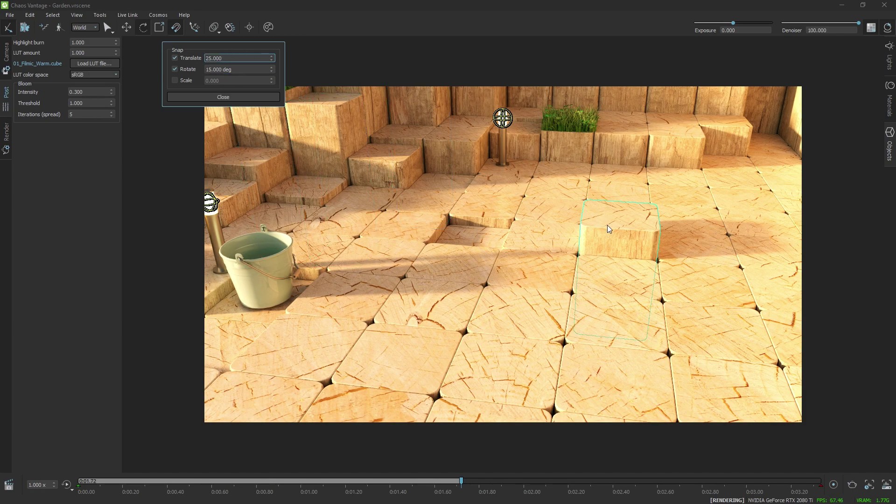
Try moving the raised block with translation snapping at 25
{"action": "left_click", "coordinate": [129, 27]}
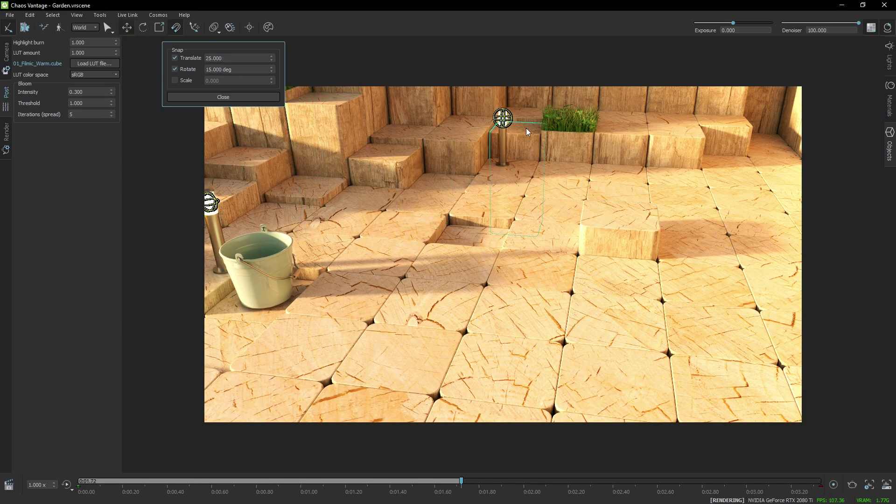
{"action": "left_click_drag", "start_coordinate": [625, 245], "coordinate": [659, 290]}
{"action": "left_click", "coordinate": [659, 290]}
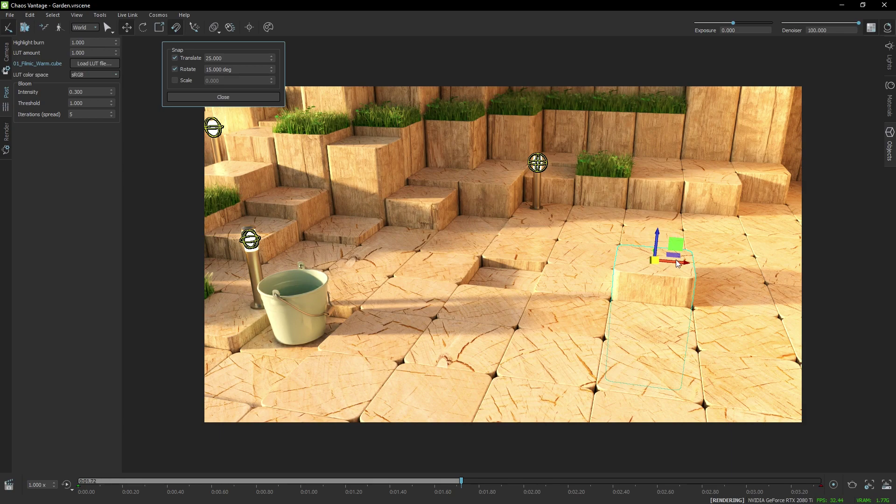
{"action": "left_click_drag", "start_coordinate": [617, 257], "coordinate": [643, 270]}
Select the metal post of the lamp beside the bucket and examine the scene's hierarchy in the object list
{"action": "left_click", "coordinate": [256, 305]}
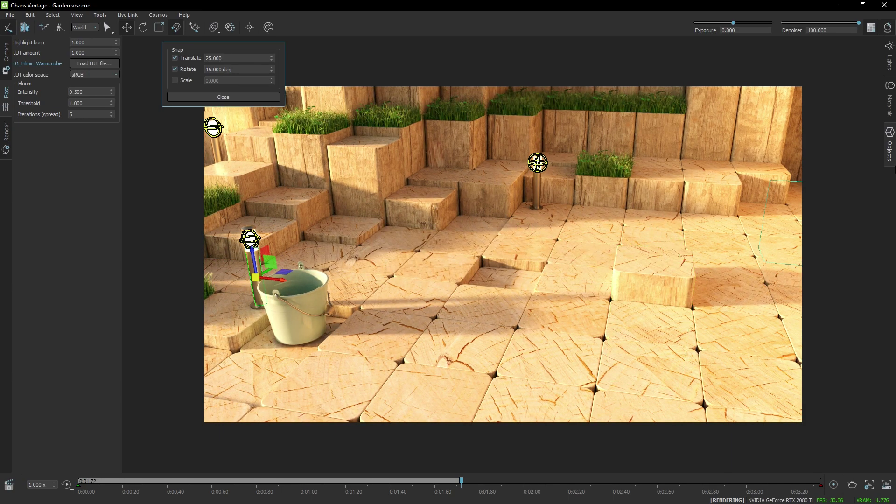
{"action": "left_click", "coordinate": [890, 73]}
{"action": "left_click", "coordinate": [891, 143]}
{"action": "scroll", "coordinate": [820, 84], "scroll_direction": "up", "scroll_amount": 2}
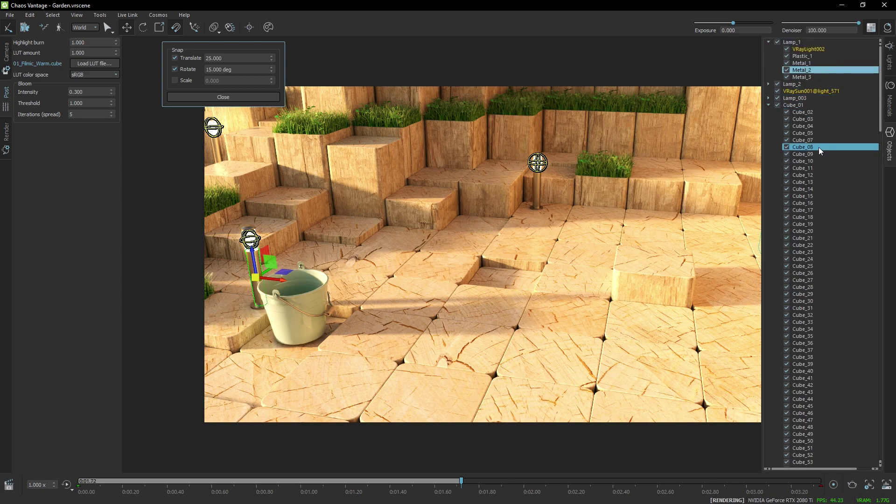
Select the whole Lamp_1 group and move it across the paving behind the bucket, then back towards the planters
{"action": "left_click", "coordinate": [790, 42]}
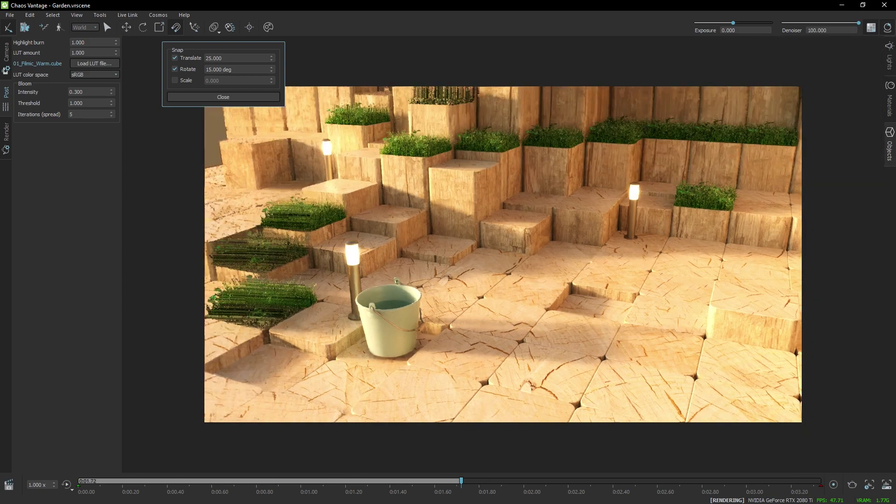
{"action": "right_click_drag", "start_coordinate": [448, 299], "coordinate": [464, 287]}
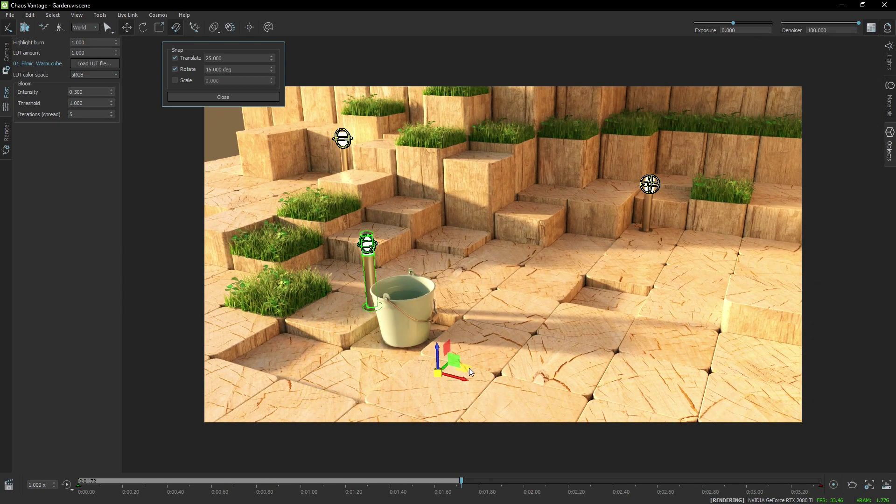
{"action": "left_click_drag", "start_coordinate": [469, 368], "coordinate": [567, 306]}
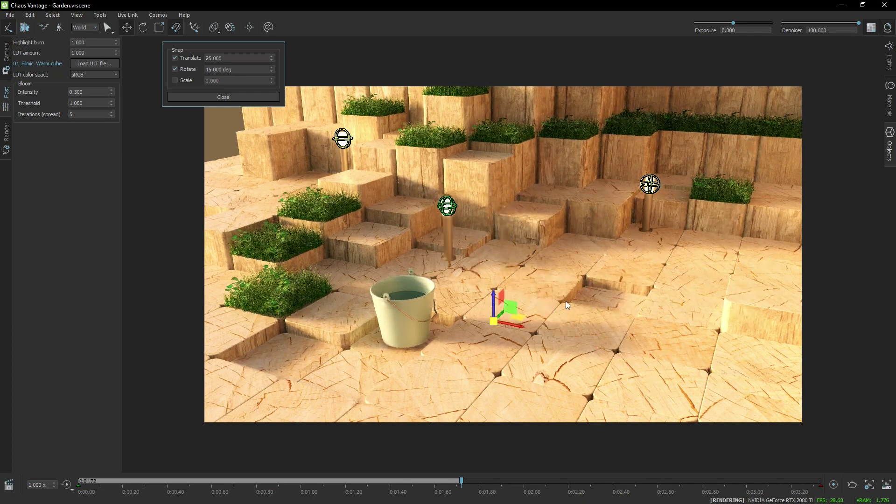
{"action": "left_click_drag", "start_coordinate": [483, 311], "coordinate": [367, 236]}
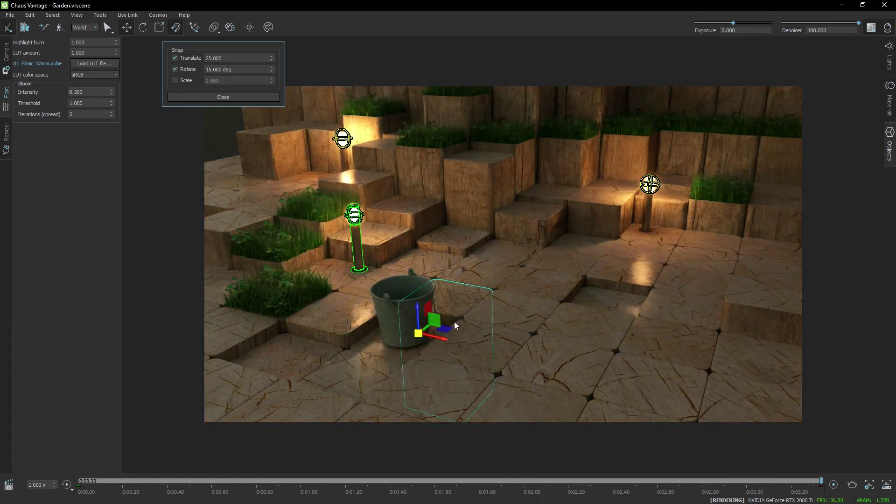
Move the selected lamp onto the paving in front of the low central wooden step and leave the move tool
{"action": "right_click_drag", "start_coordinate": [448, 327], "coordinate": [493, 282]}
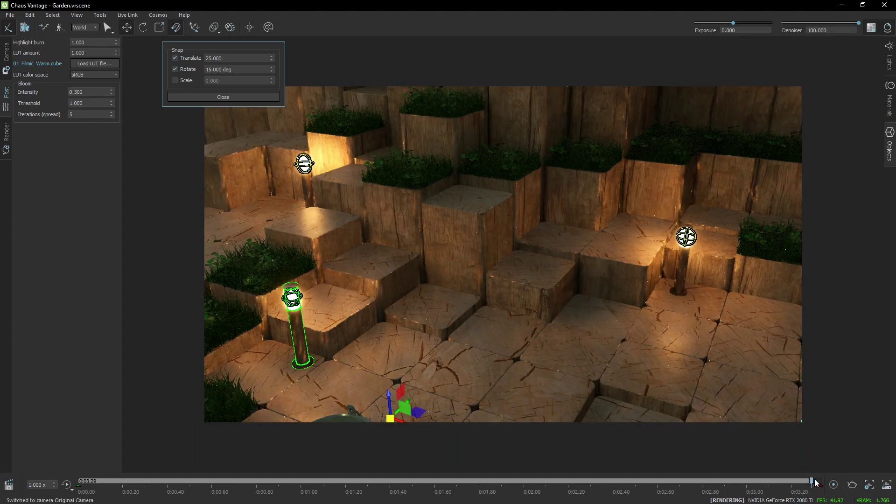
{"action": "left_click_drag", "start_coordinate": [422, 411], "coordinate": [560, 387]}
{"action": "key", "text": "q"}
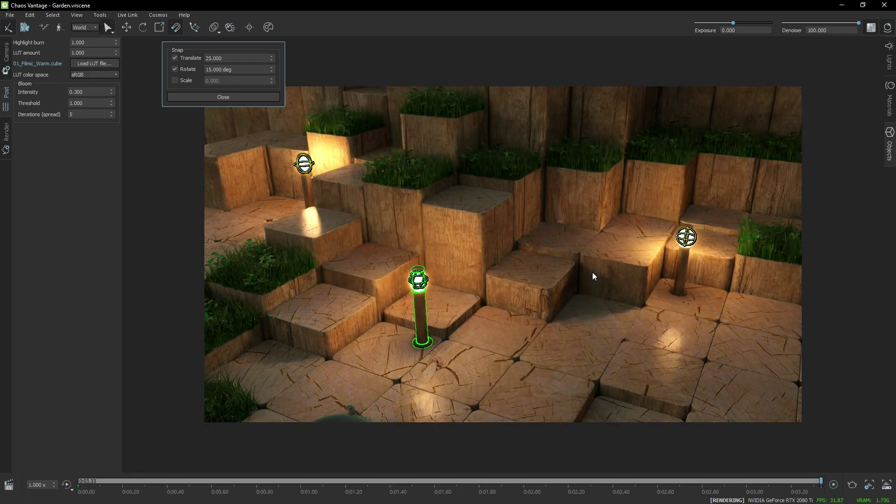
Dismiss the snap settings and scrub the animation from its end back to near its start
{"action": "left_click", "coordinate": [177, 28]}
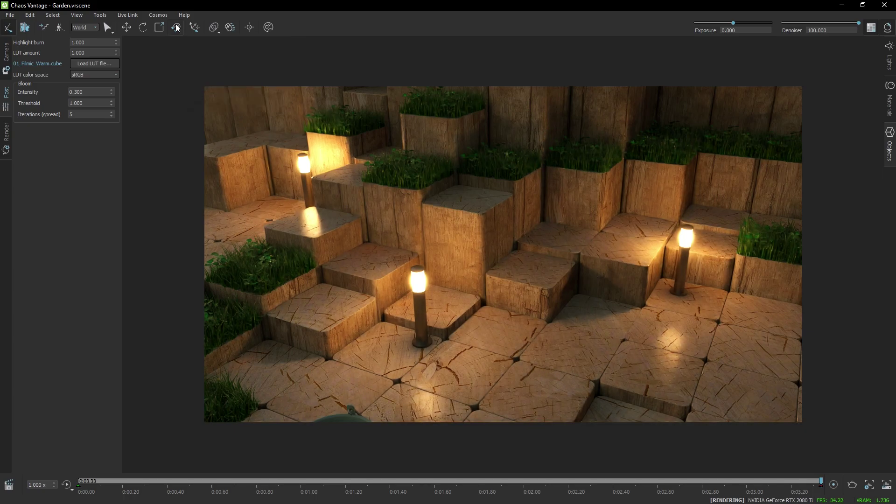
{"action": "left_click_drag", "start_coordinate": [151, 480], "coordinate": [89, 481]}
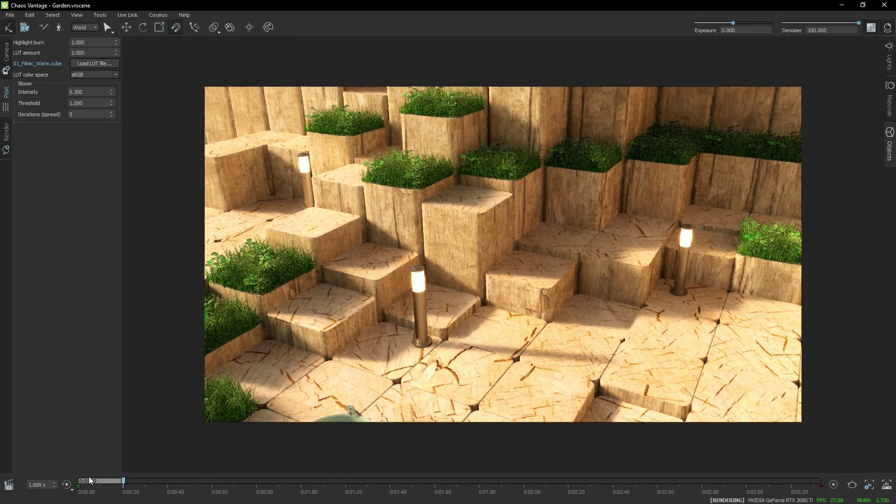